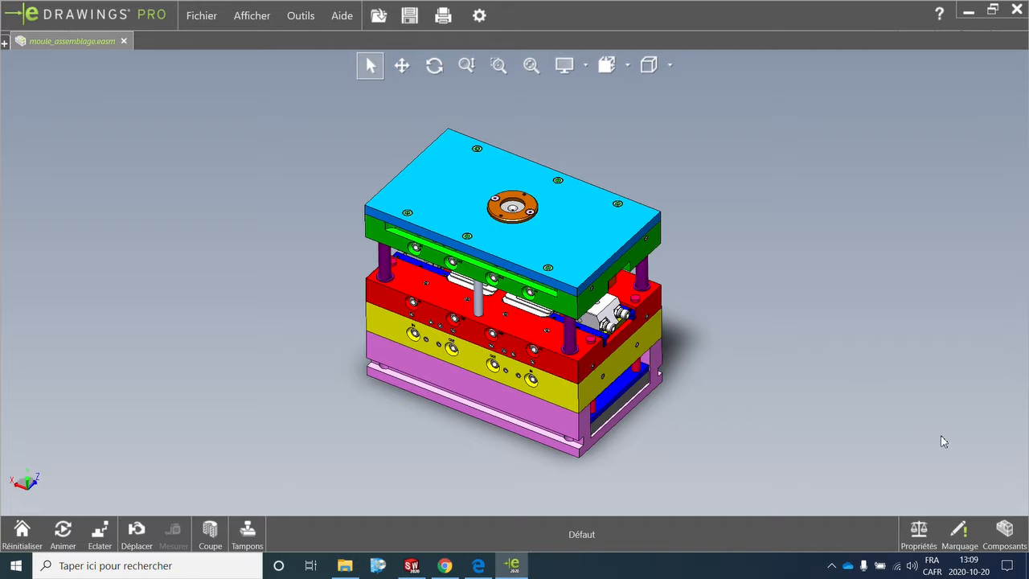
- Create a new markup comment and add a dimension along the top plate's length with the text "Pièce trop petite"
{"action": "left_click", "coordinate": [959, 532]}
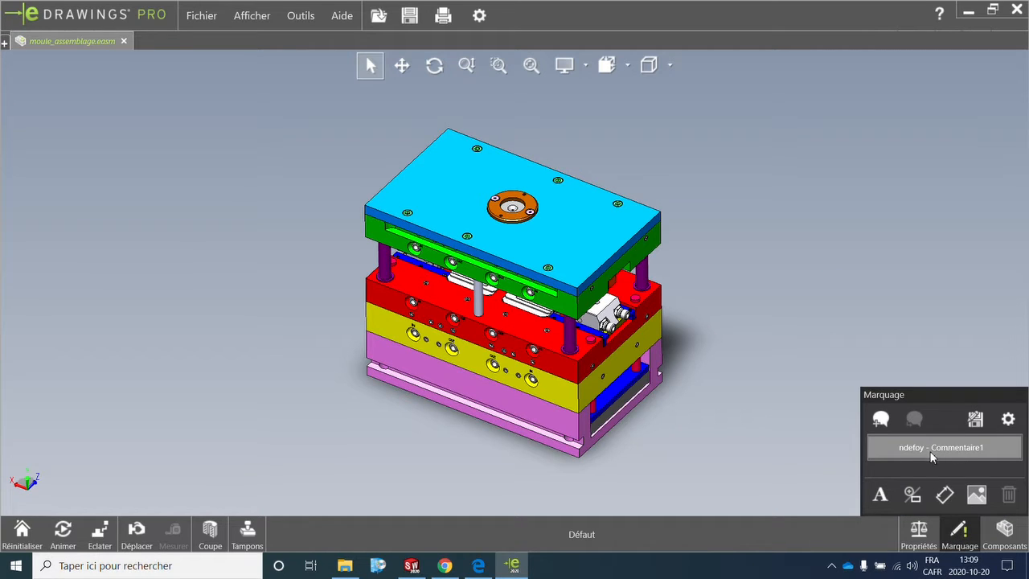
{"action": "left_click", "coordinate": [881, 418]}
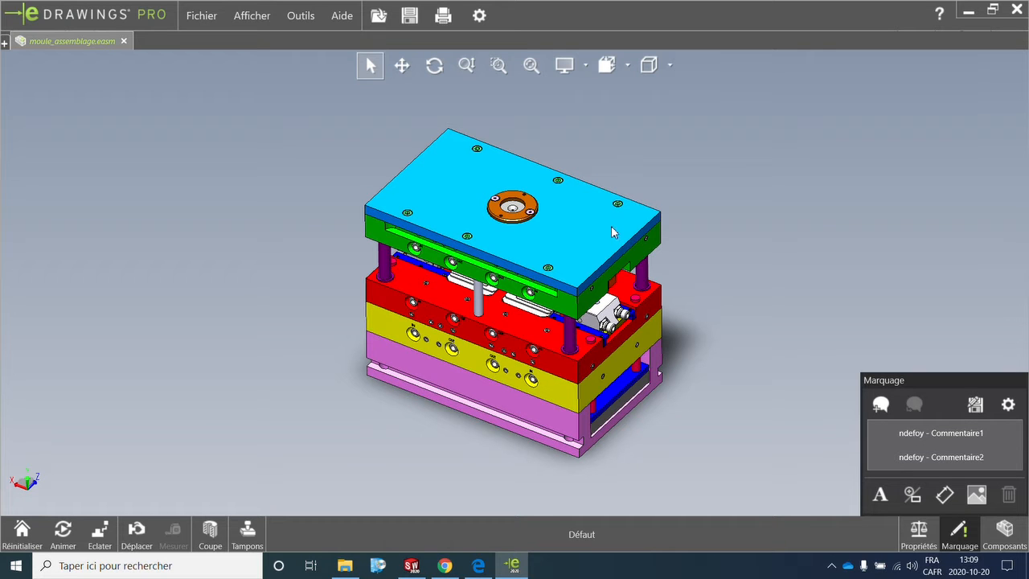
{"action": "scroll", "coordinate": [693, 284], "scroll_direction": "down", "scroll_amount": 2}
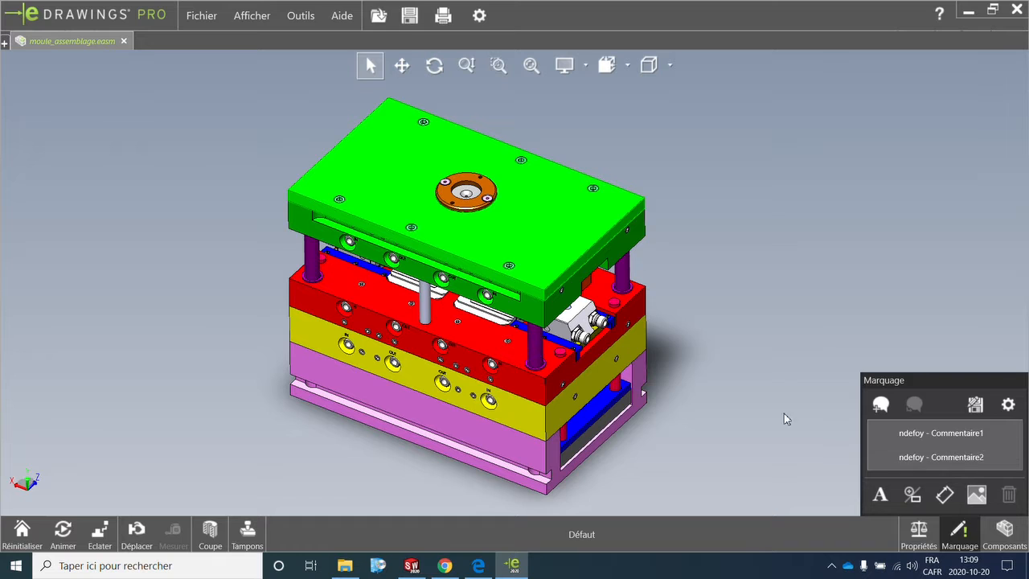
{"action": "scroll", "coordinate": [416, 184], "scroll_direction": "up", "scroll_amount": 1}
{"action": "scroll", "coordinate": [428, 167], "scroll_direction": "down", "scroll_amount": 1}
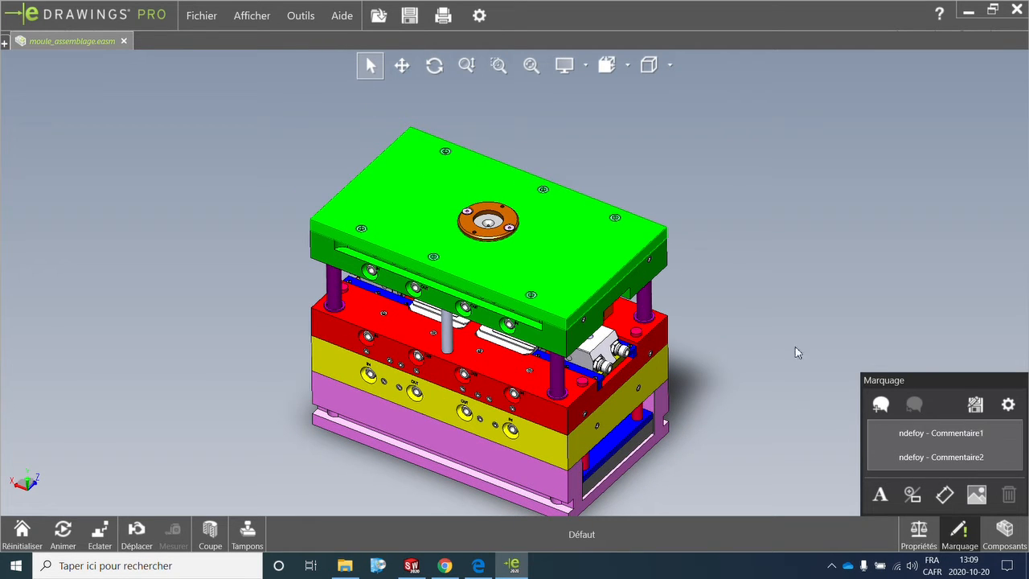
{"action": "left_click", "coordinate": [945, 496]}
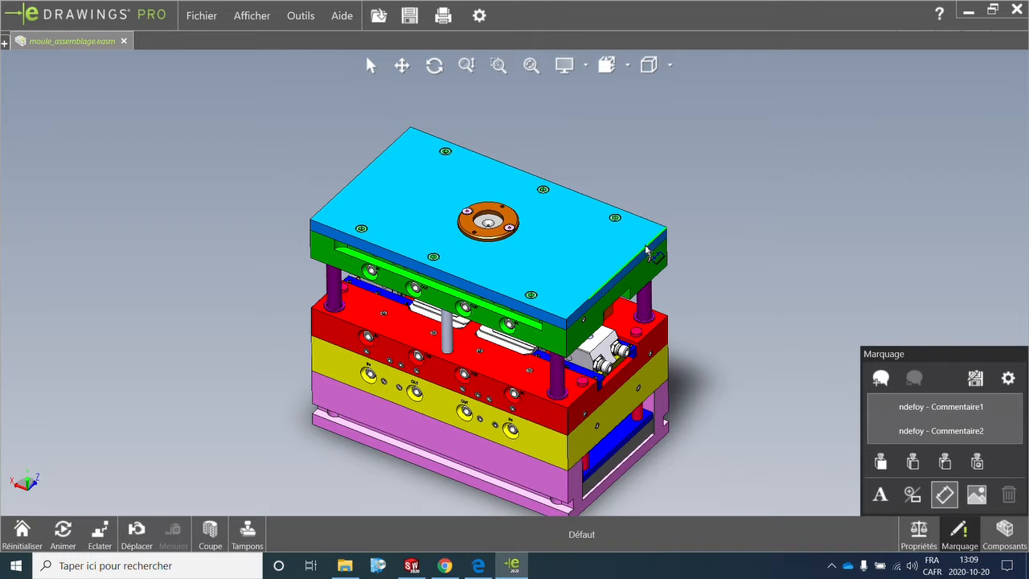
{"action": "left_click", "coordinate": [646, 252]}
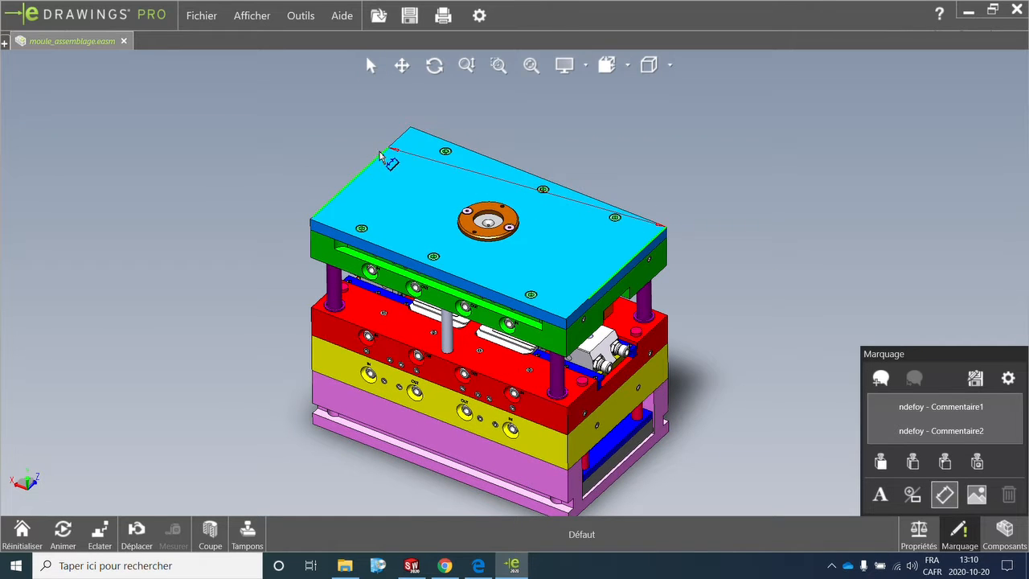
{"action": "left_click", "coordinate": [396, 147]}
{"action": "left_click", "coordinate": [566, 125]}
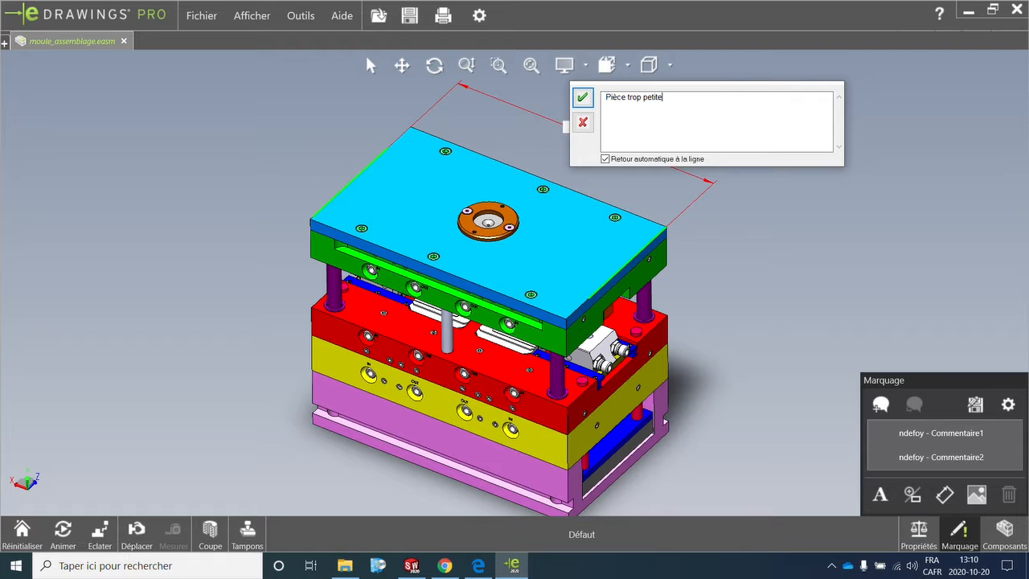
{"action": "left_click", "coordinate": [582, 97]}
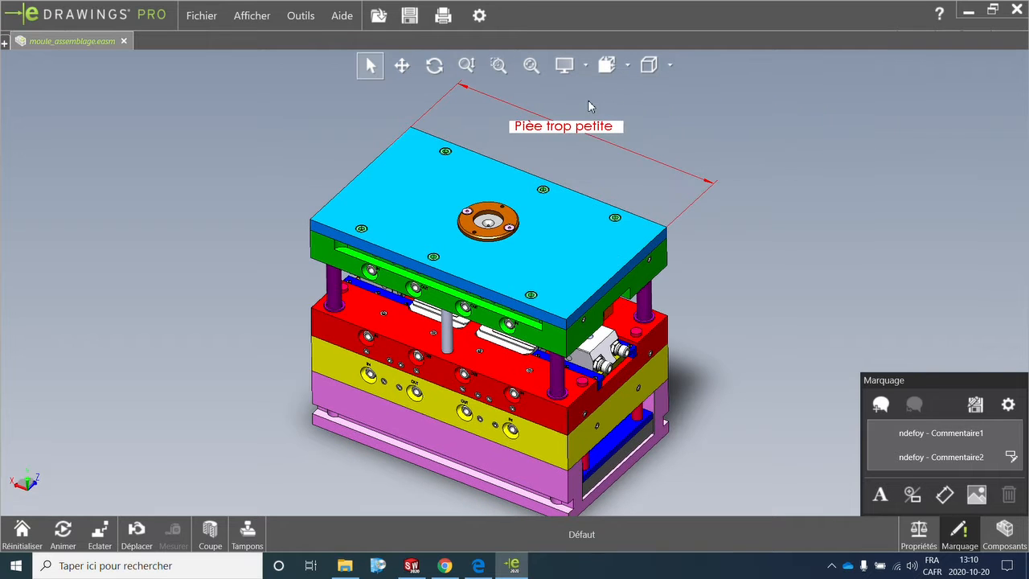
- Change the dimension text to "Piece trop petite, ajouter 1 pouce" and center it along the dimension line
{"action": "double_click", "coordinate": [547, 127]}
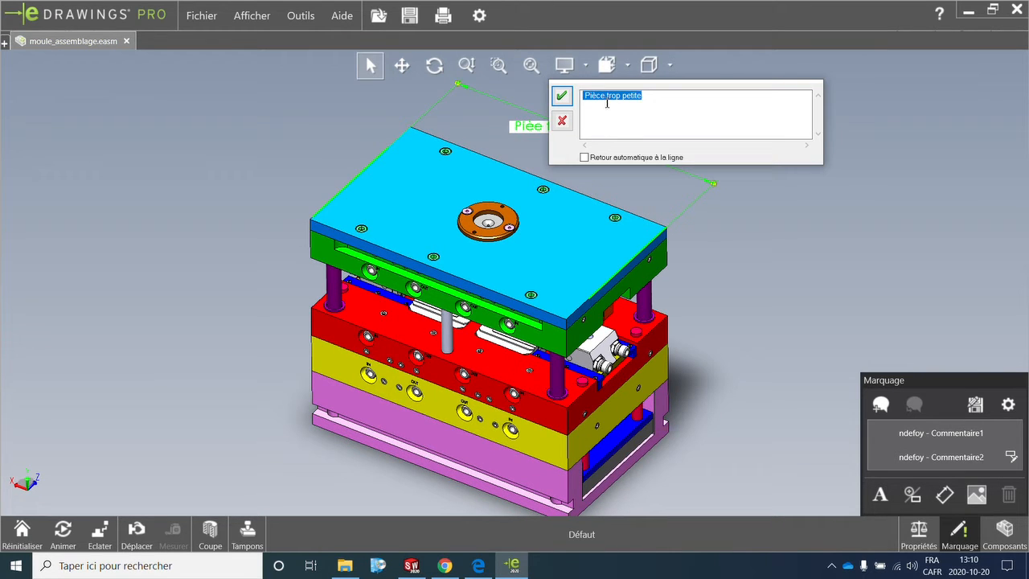
{"action": "left_click", "coordinate": [597, 97]}
{"action": "key", "text": "BackSpace"}
{"action": "type", "text": "e"}
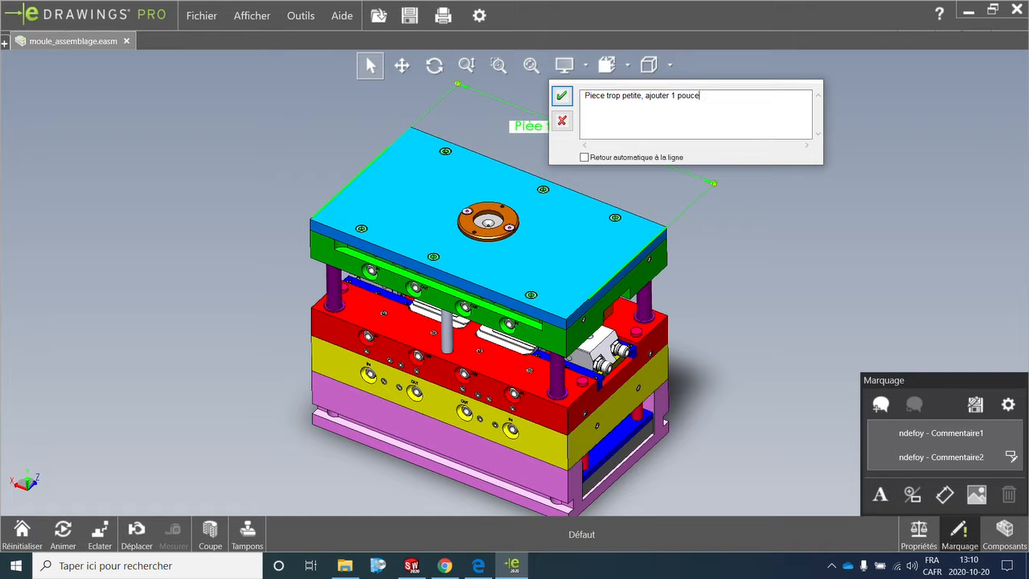
{"action": "left_click", "coordinate": [561, 96]}
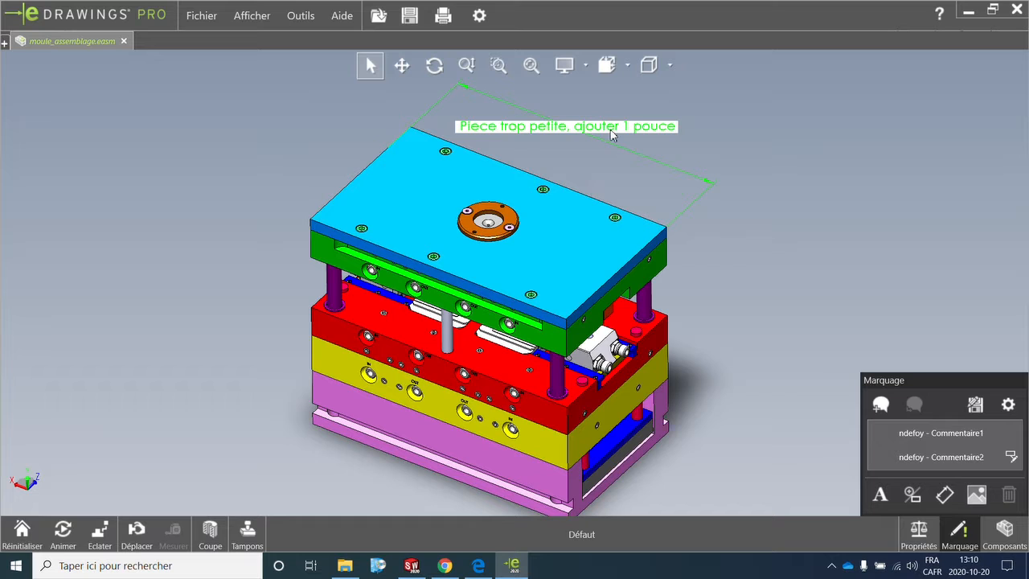
{"action": "left_click_drag", "start_coordinate": [610, 135], "coordinate": [641, 146]}
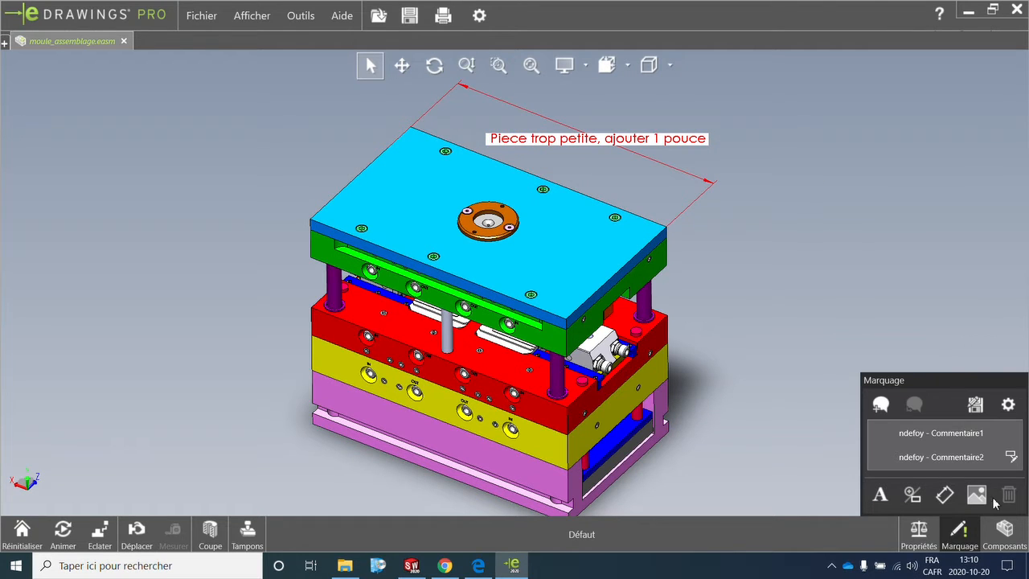
- Add another markup comment and give Commentaire1 the description "Interférence entre 1 et 2"
{"action": "left_click", "coordinate": [946, 435]}
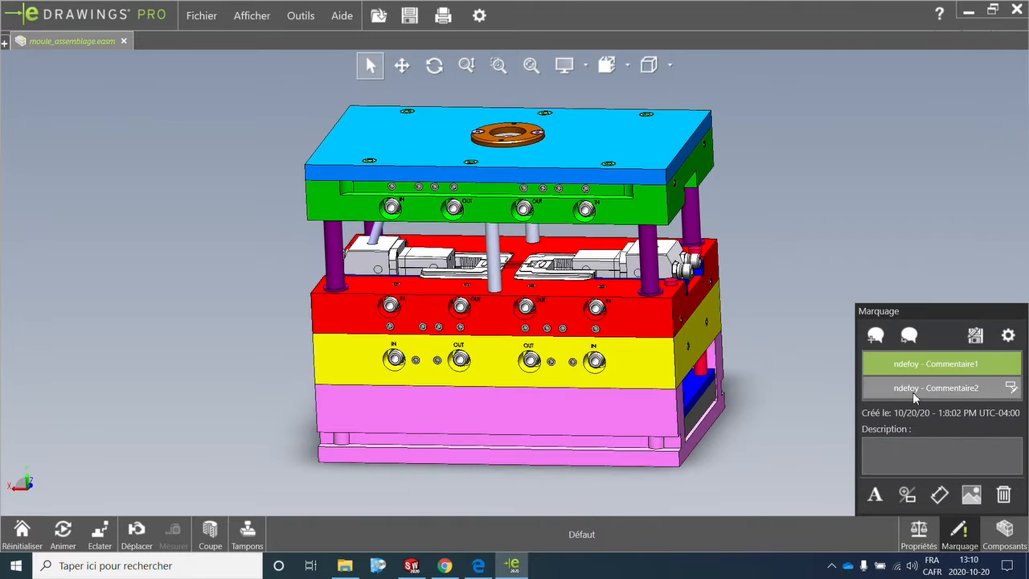
{"action": "left_click", "coordinate": [875, 334]}
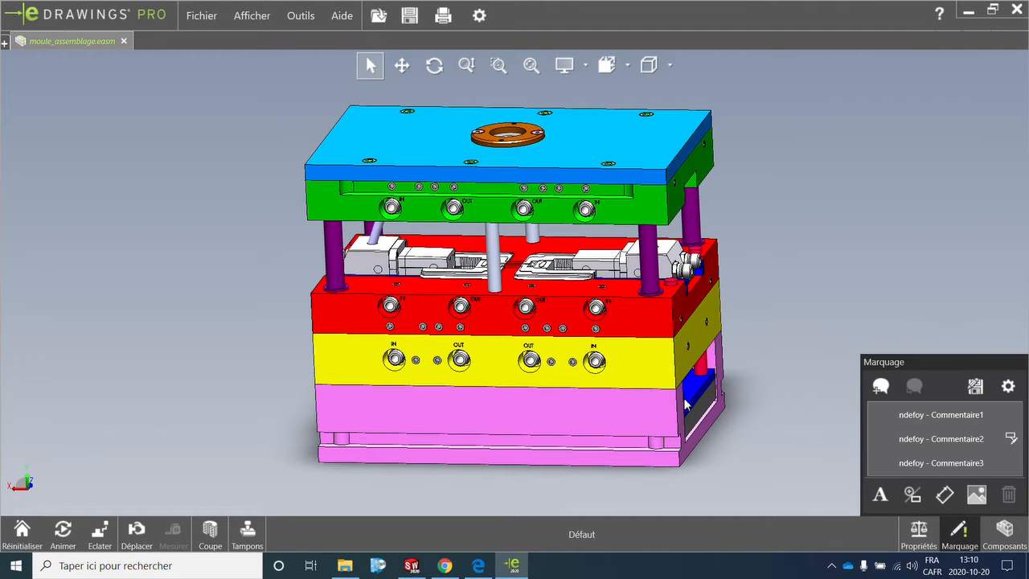
{"action": "left_click", "coordinate": [978, 416]}
{"action": "left_click", "coordinate": [989, 456]}
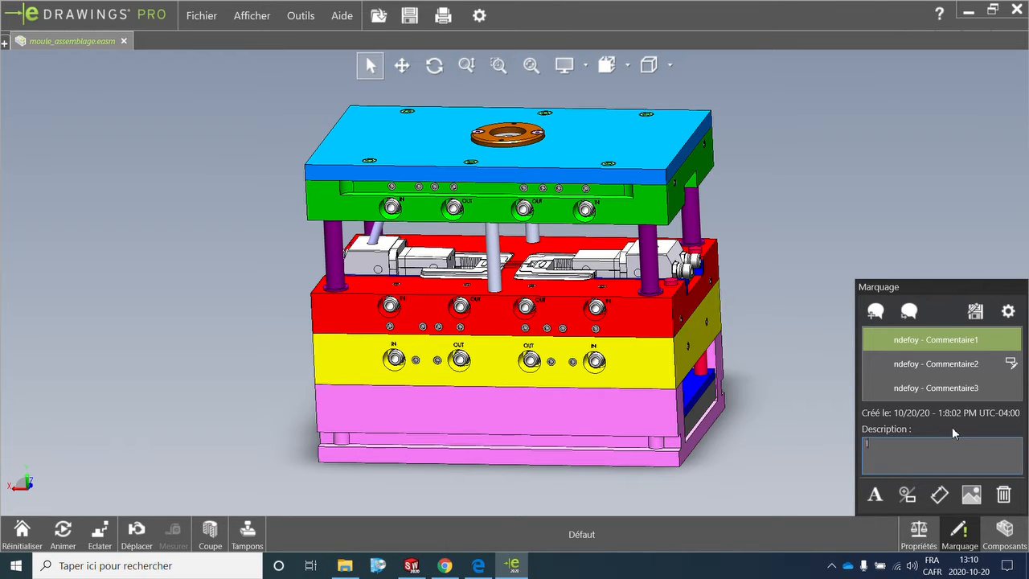
{"action": "type", "text": "Interférence entre 1 et 2"}
- In Commentaire3, draw a markup rectangle around the front corner of the mold base beside the side opening
{"action": "left_click", "coordinate": [977, 388]}
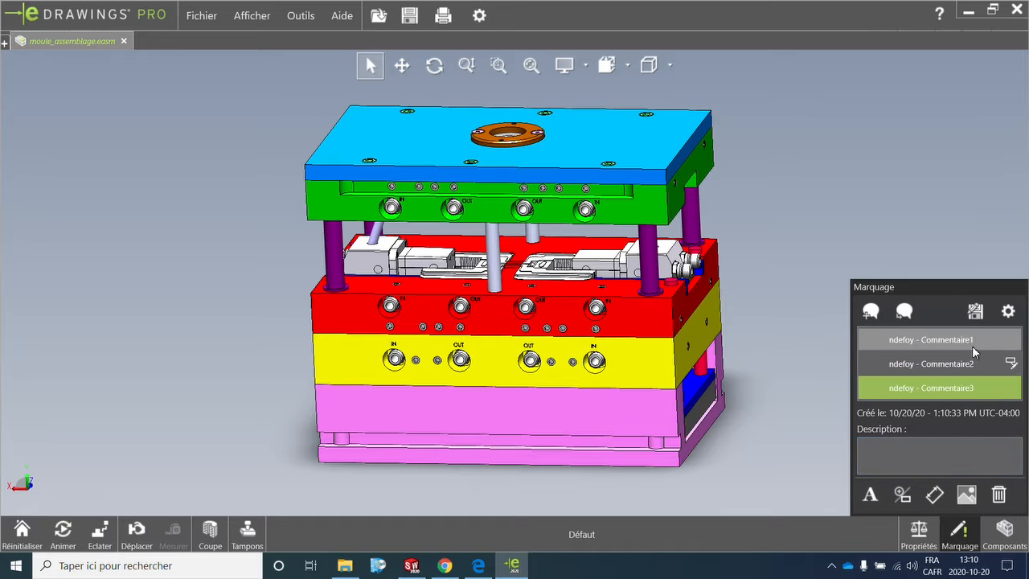
{"action": "left_click", "coordinate": [971, 342]}
{"action": "left_click", "coordinate": [963, 383]}
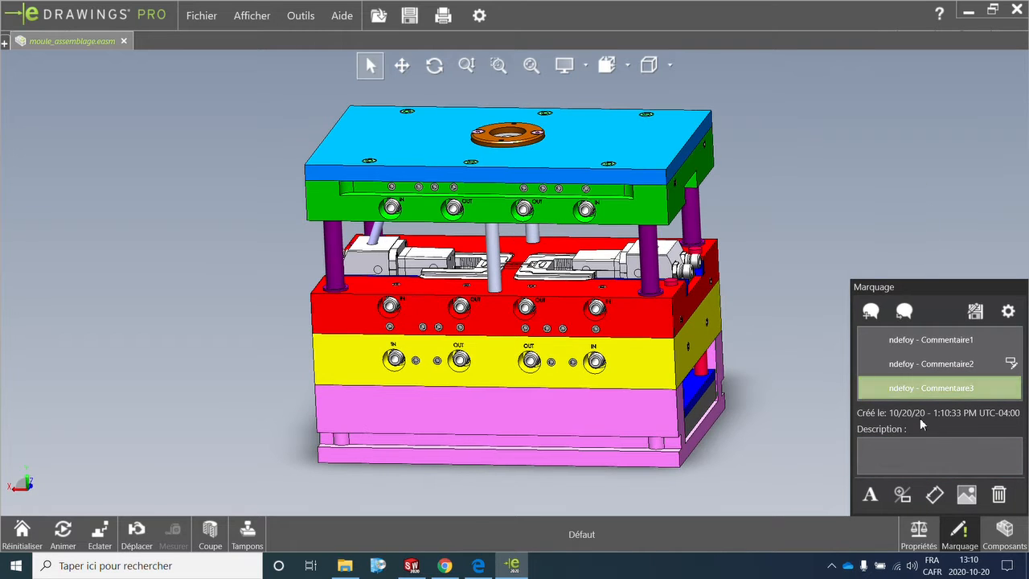
{"action": "left_click", "coordinate": [904, 499]}
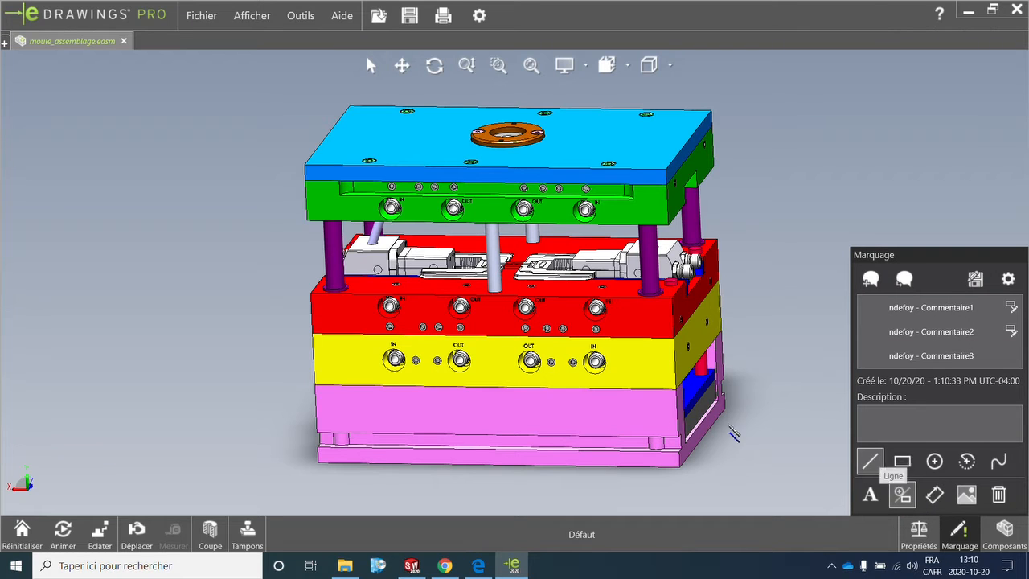
{"action": "left_click", "coordinate": [903, 463]}
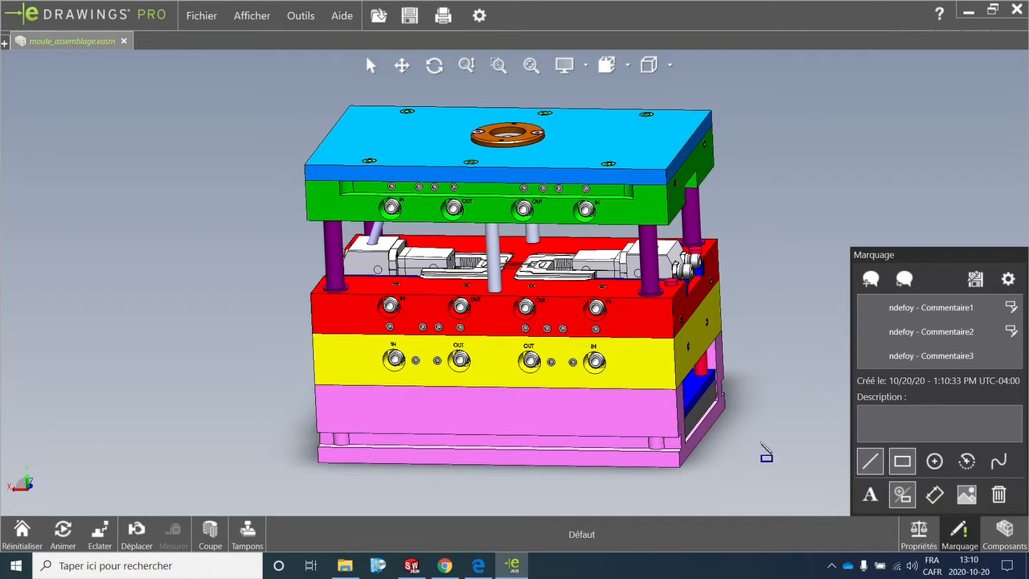
{"action": "left_click_drag", "start_coordinate": [640, 366], "coordinate": [711, 420]}
{"action": "scroll", "coordinate": [711, 418], "scroll_direction": "down", "scroll_amount": 5}
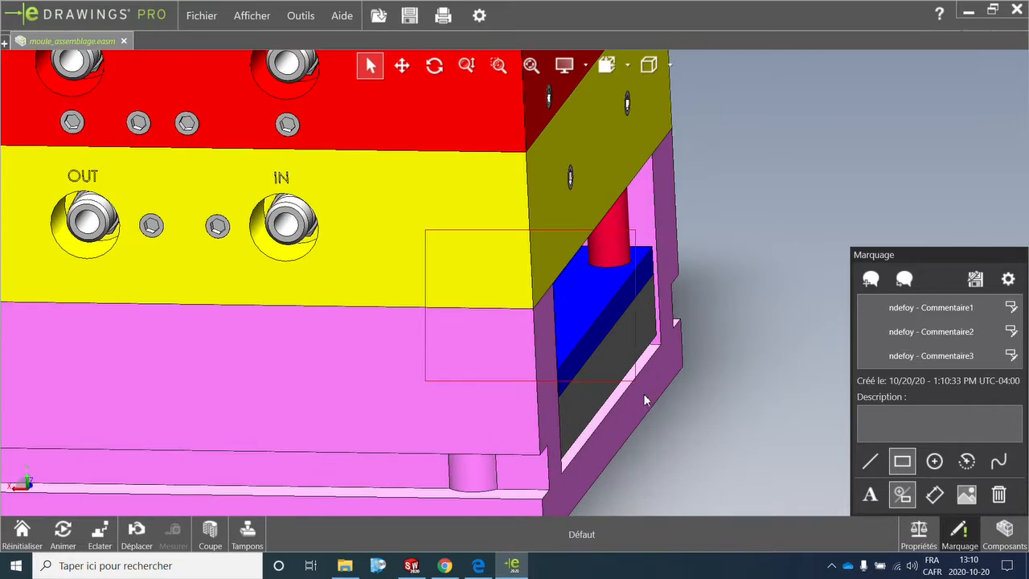
- Attach a leader note to the hose fitting on the mold's side reading "Ne pas oublier de choisir des composantes standards en mm"
{"action": "scroll", "coordinate": [562, 308], "scroll_direction": "up", "scroll_amount": 10}
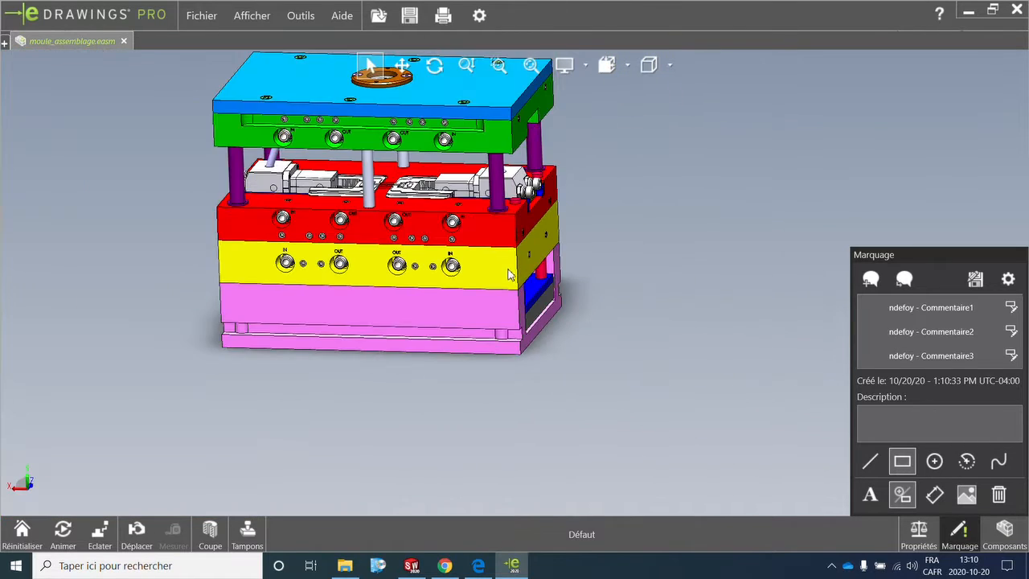
{"action": "left_click", "coordinate": [289, 19]}
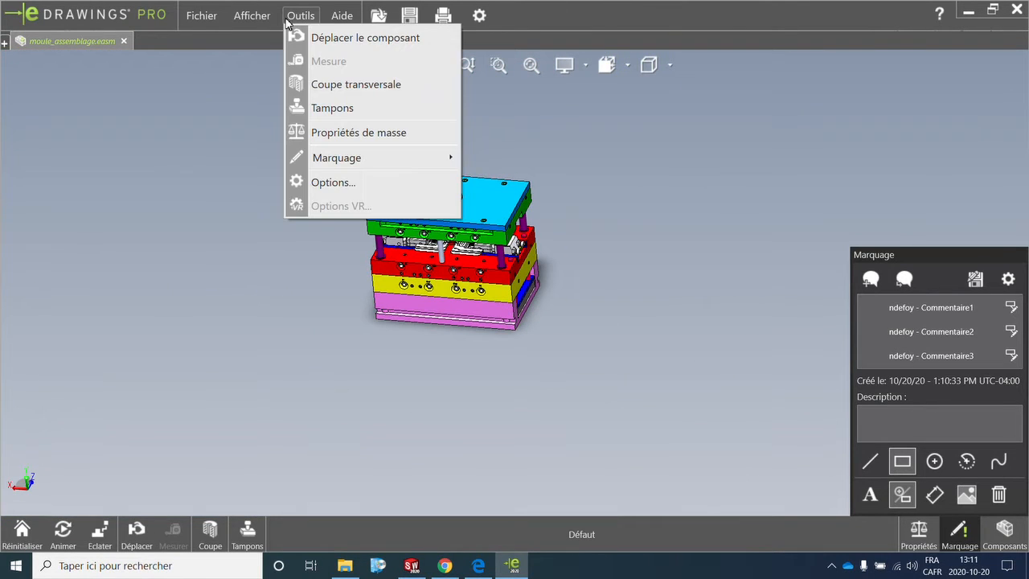
{"action": "mouse_move", "coordinate": [417, 150]}
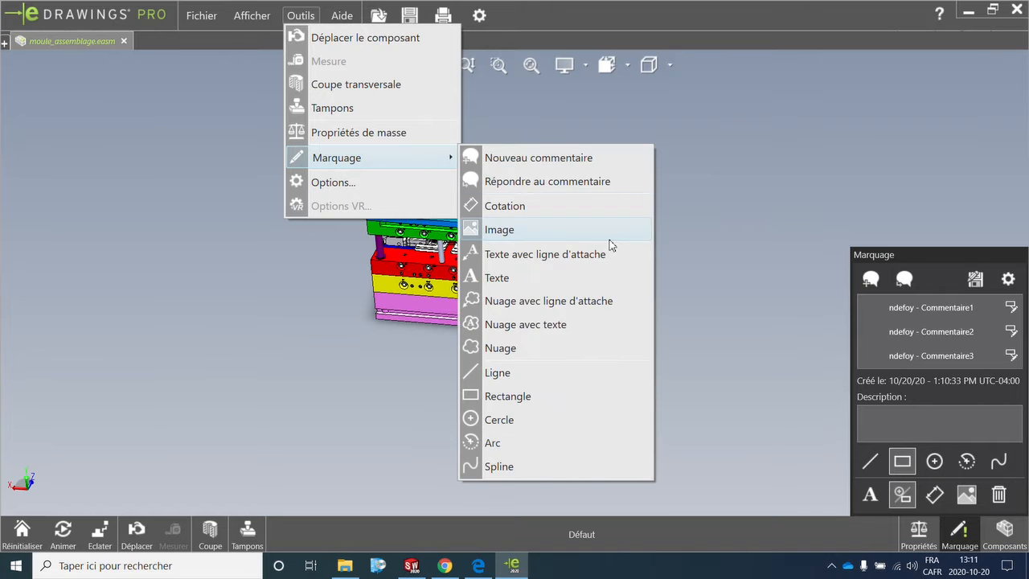
{"action": "left_click", "coordinate": [593, 253]}
{"action": "scroll", "coordinate": [586, 230], "scroll_direction": "down", "scroll_amount": 5}
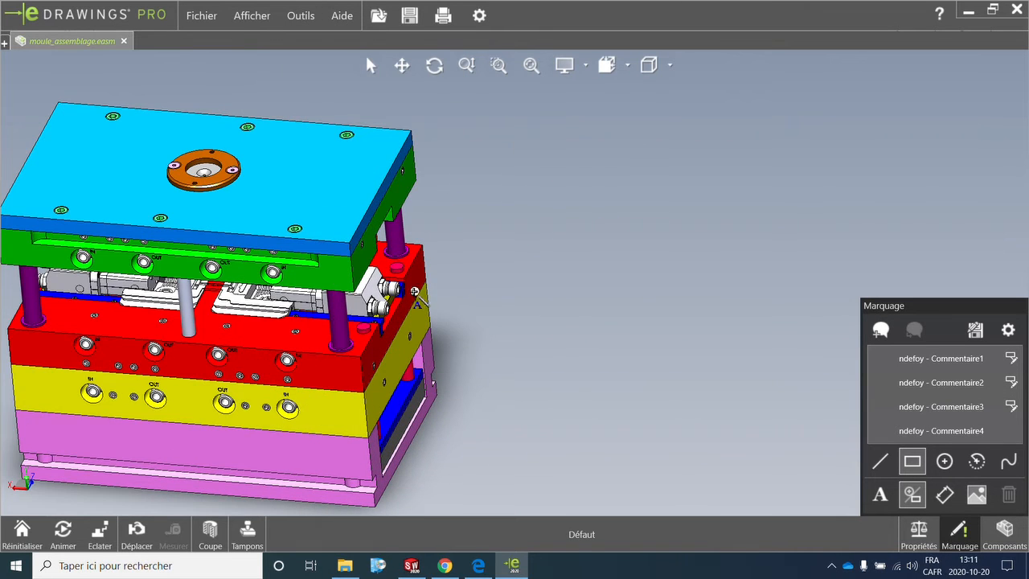
{"action": "scroll", "coordinate": [414, 285], "scroll_direction": "down", "scroll_amount": 5}
{"action": "left_click", "coordinate": [425, 276]}
{"action": "left_click", "coordinate": [749, 147]}
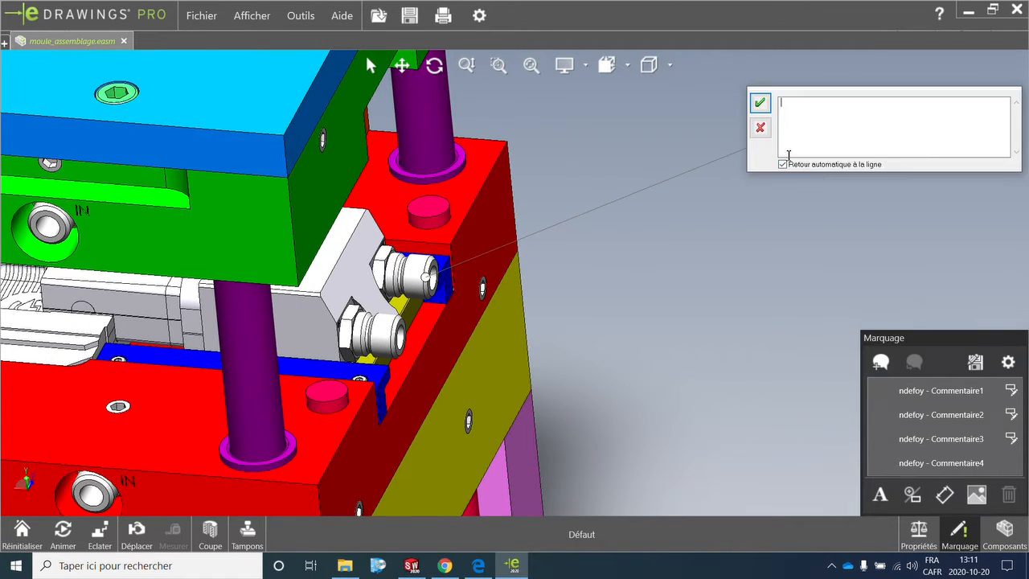
{"action": "type", "text": "Ne"}
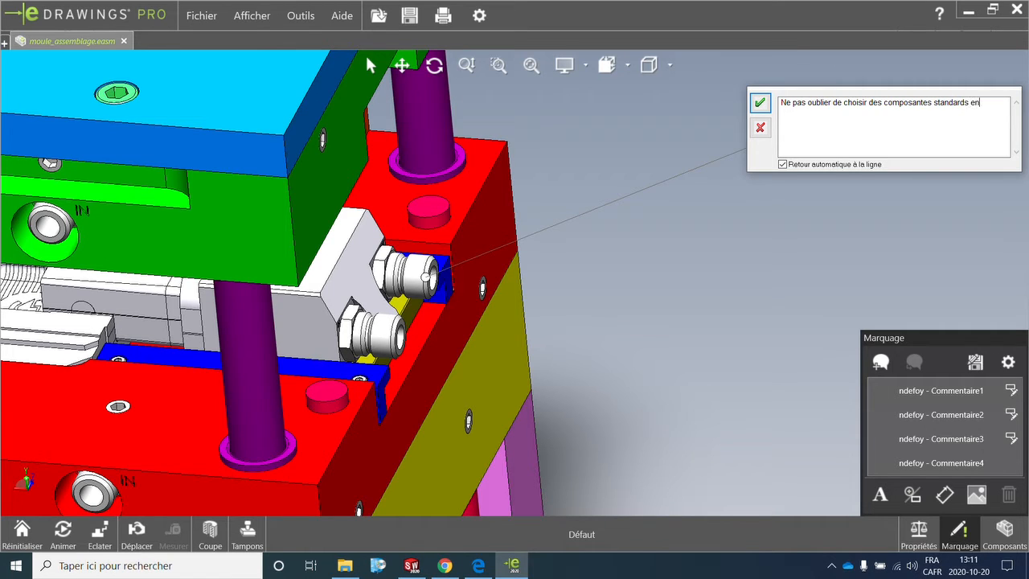
{"action": "left_click", "coordinate": [759, 102]}
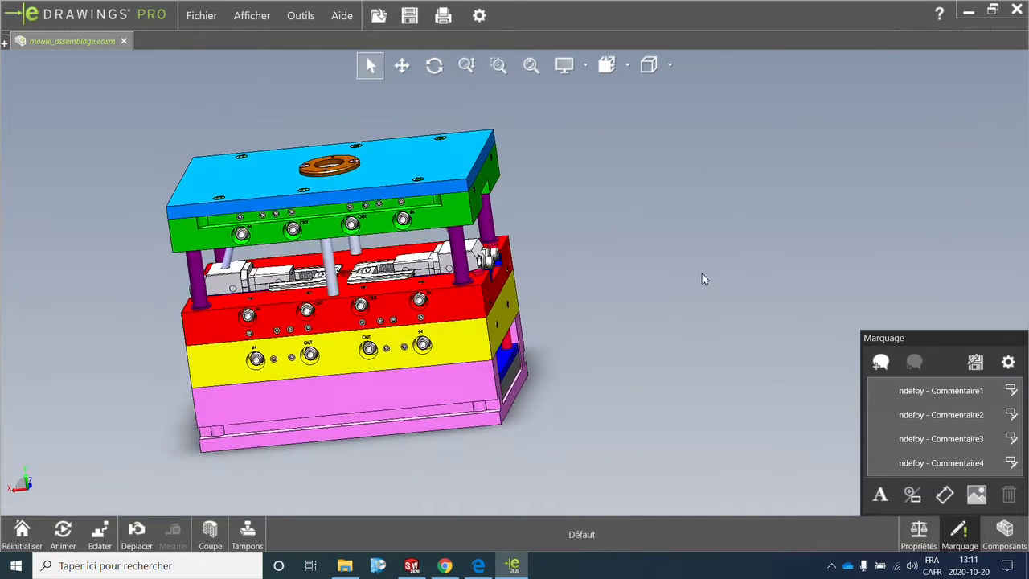
- Review the saved markup comments one after another, examining the view and annotation stored with each
{"action": "left_click", "coordinate": [941, 391]}
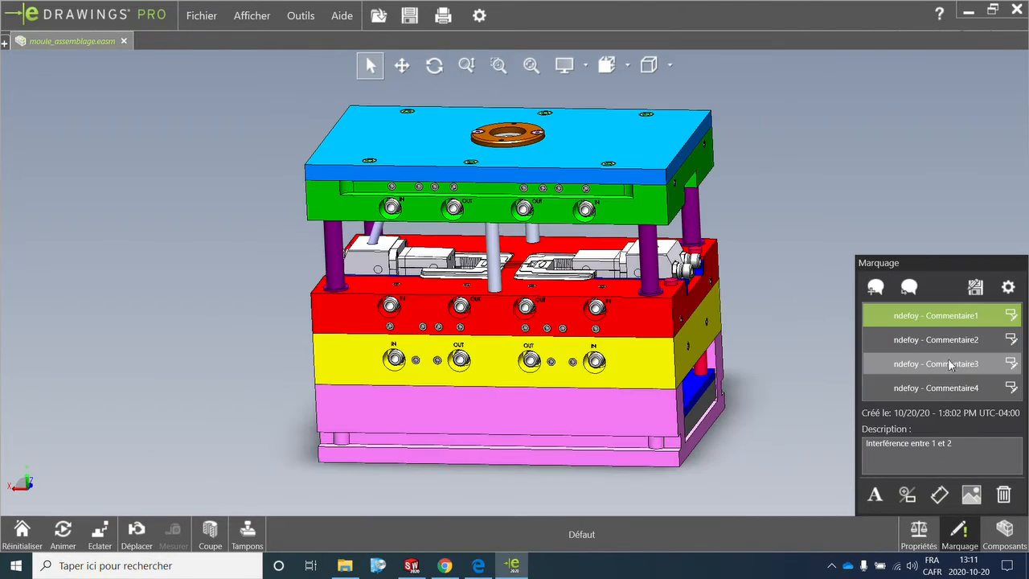
{"action": "left_click", "coordinate": [950, 363]}
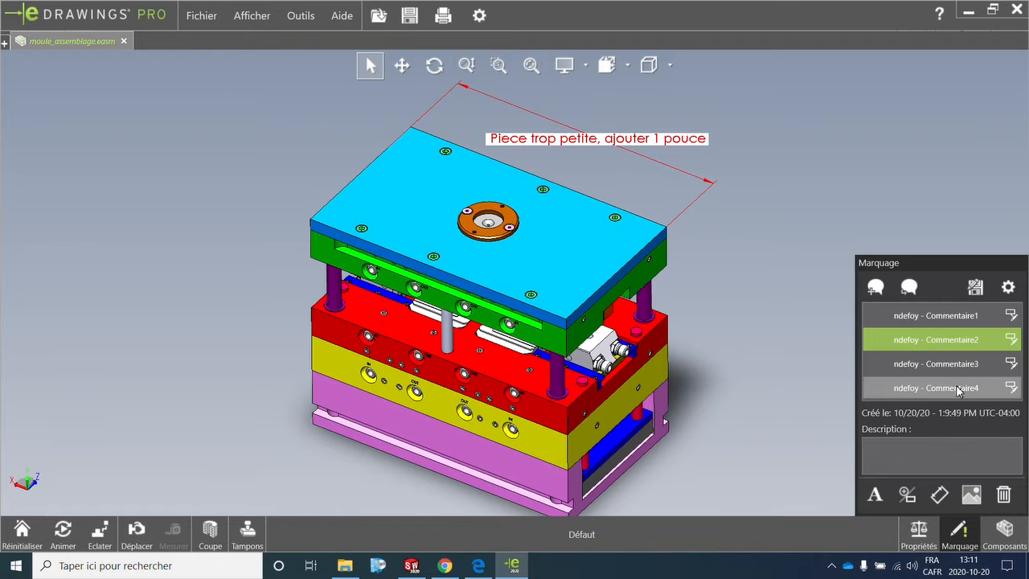
{"action": "left_click", "coordinate": [958, 388]}
{"action": "left_click", "coordinate": [954, 365]}
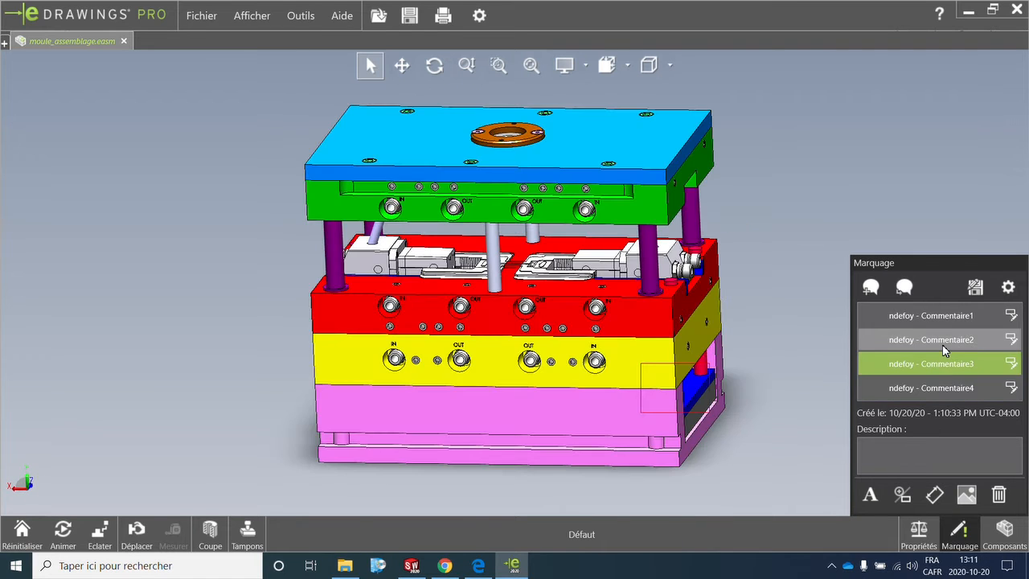
{"action": "left_click", "coordinate": [944, 342]}
{"action": "left_click", "coordinate": [942, 321]}
{"action": "left_click", "coordinate": [946, 342]}
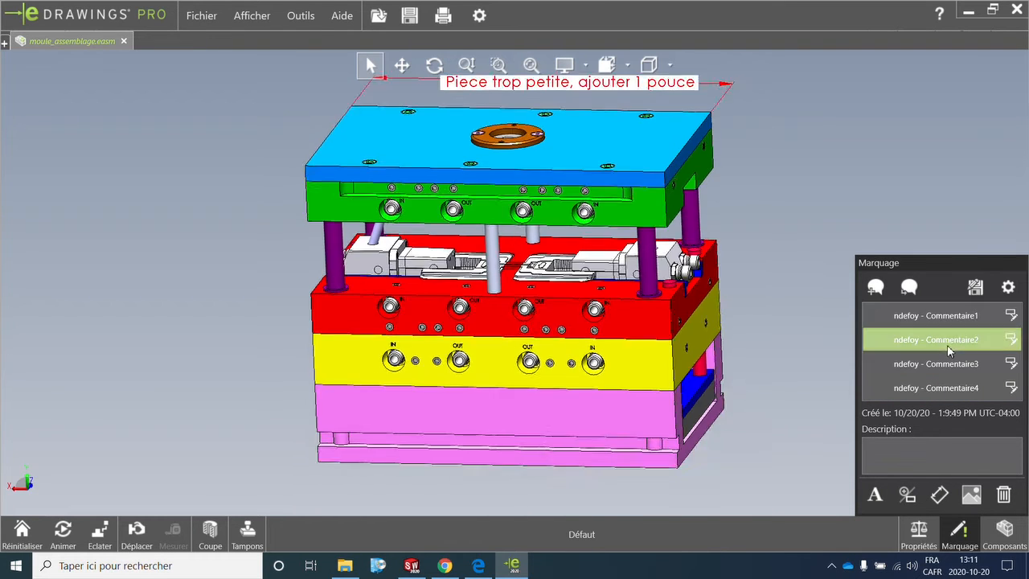
{"action": "left_click", "coordinate": [950, 364]}
{"action": "left_click", "coordinate": [955, 389]}
{"action": "left_click", "coordinate": [705, 273]}
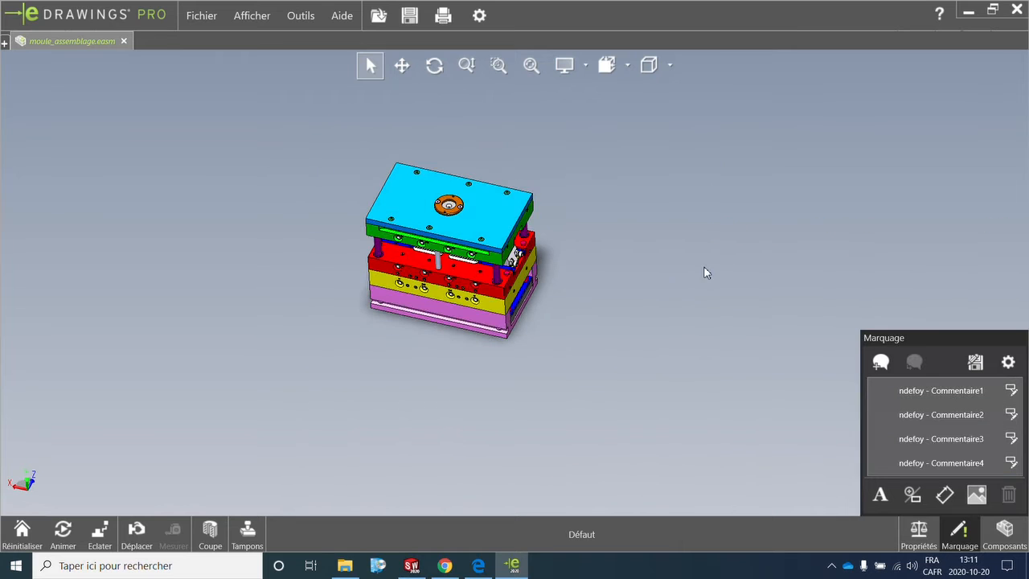
{"action": "left_click", "coordinate": [982, 463]}
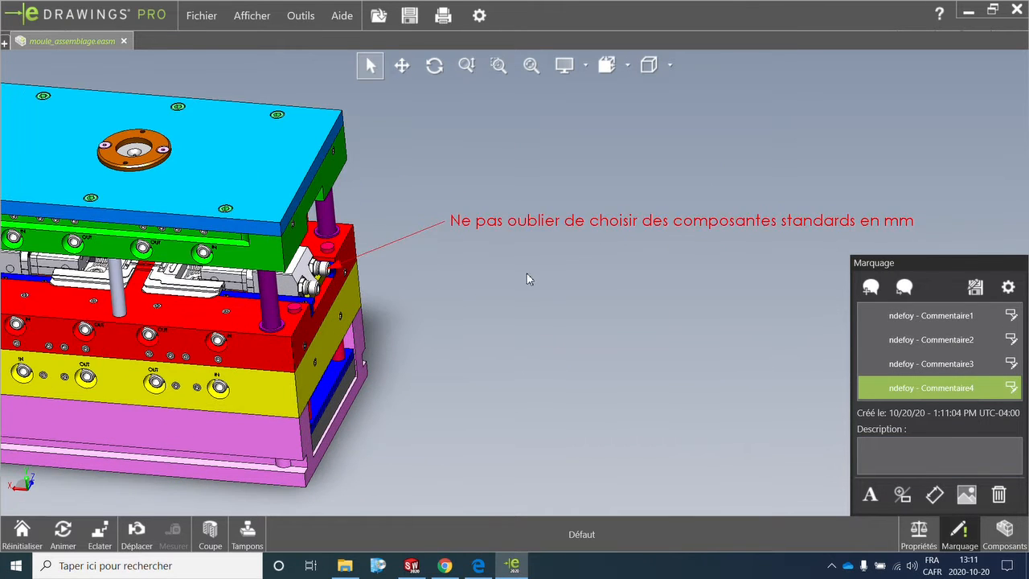
{"action": "scroll", "coordinate": [433, 307], "scroll_direction": "up", "scroll_amount": 7}
{"action": "scroll", "coordinate": [312, 261], "scroll_direction": "down", "scroll_amount": 2}
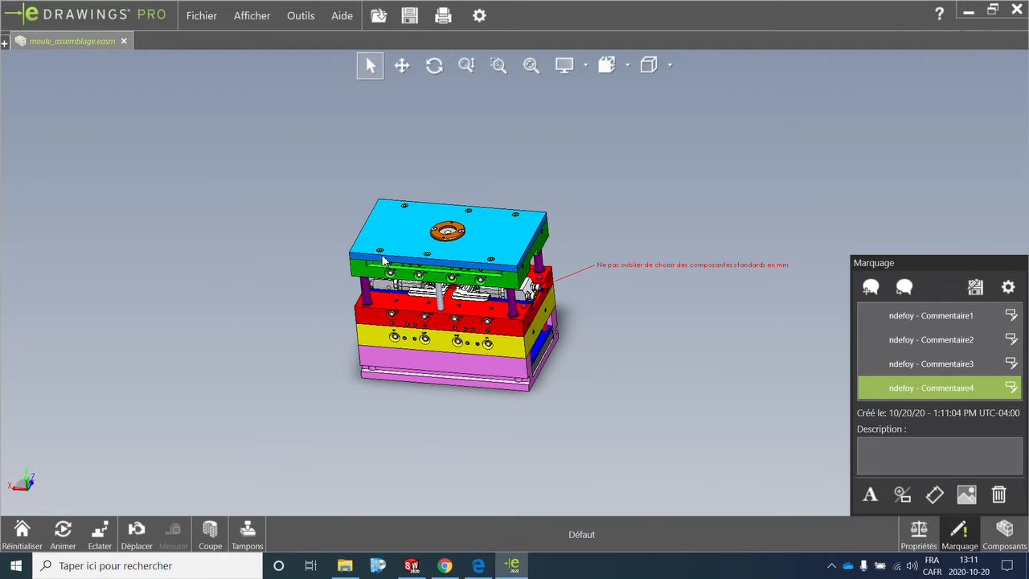
{"action": "left_click", "coordinate": [967, 494]}
{"action": "left_click", "coordinate": [900, 151]}
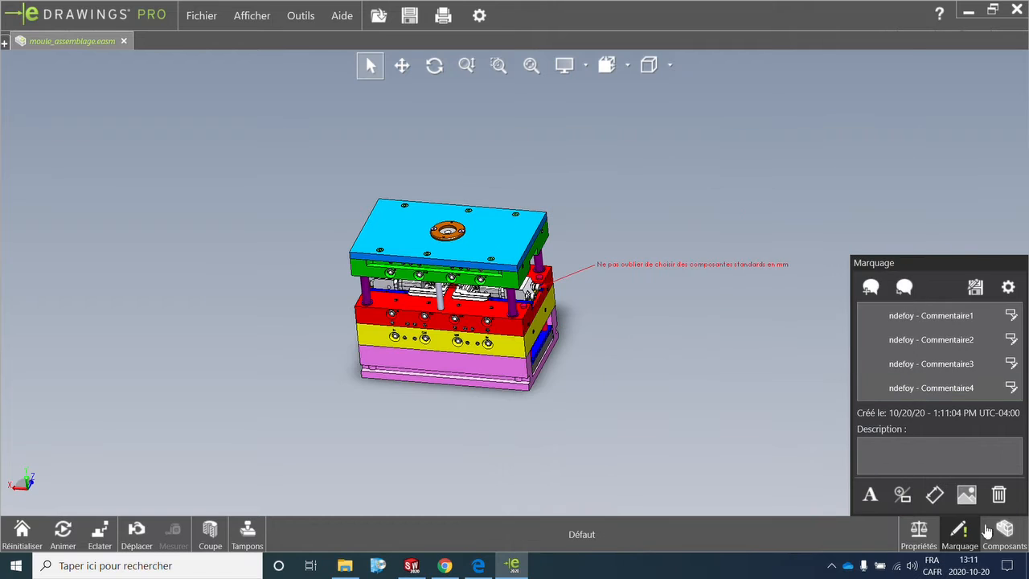
- Browse the available stamps and place the "NON APPROUVÉ" stamp over the middle of the mold assembly
{"action": "left_click", "coordinate": [961, 530]}
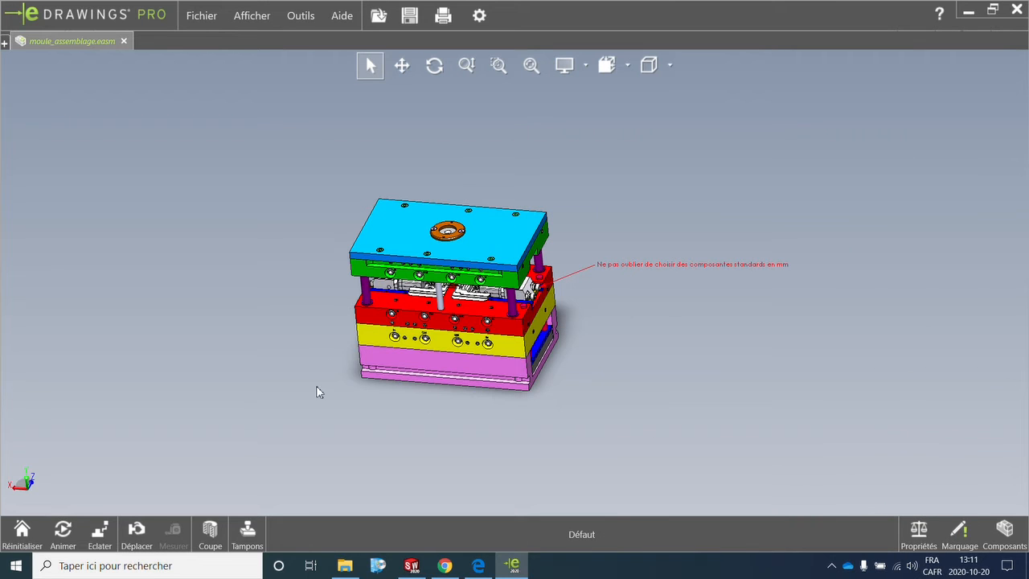
{"action": "left_click", "coordinate": [247, 533]}
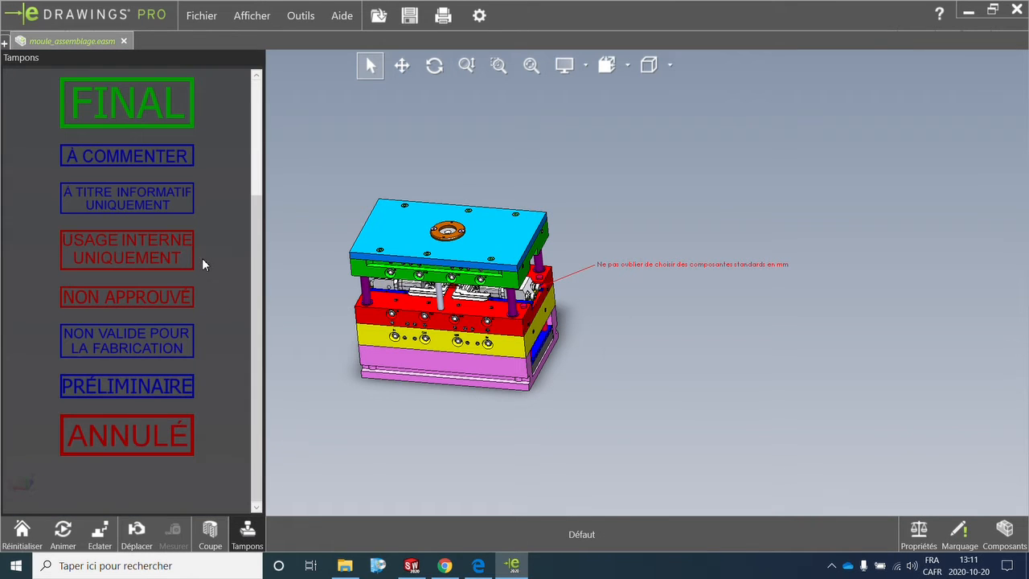
{"action": "scroll", "coordinate": [191, 278], "scroll_direction": "up", "scroll_amount": 3}
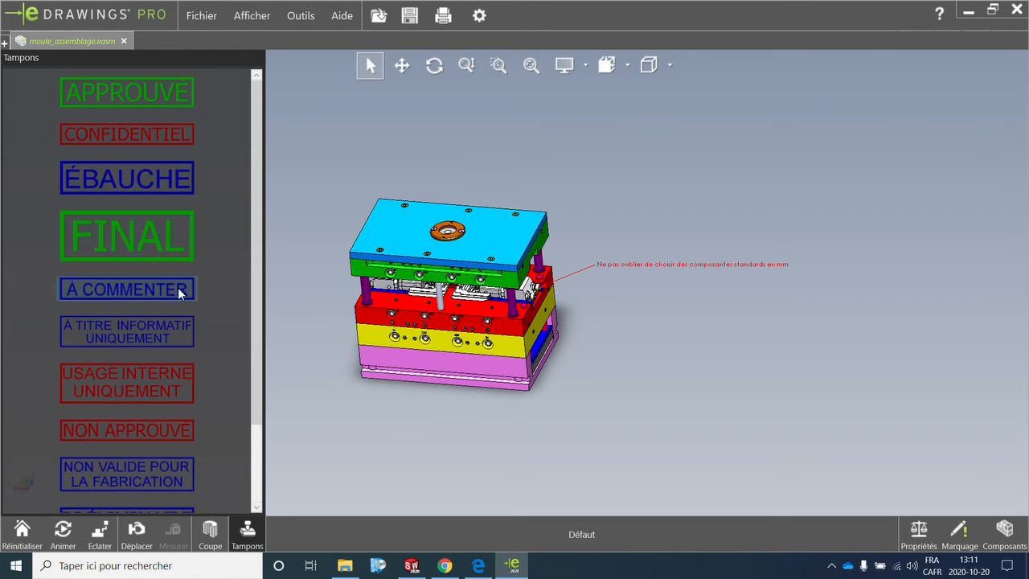
{"action": "scroll", "coordinate": [162, 325], "scroll_direction": "down", "scroll_amount": 3}
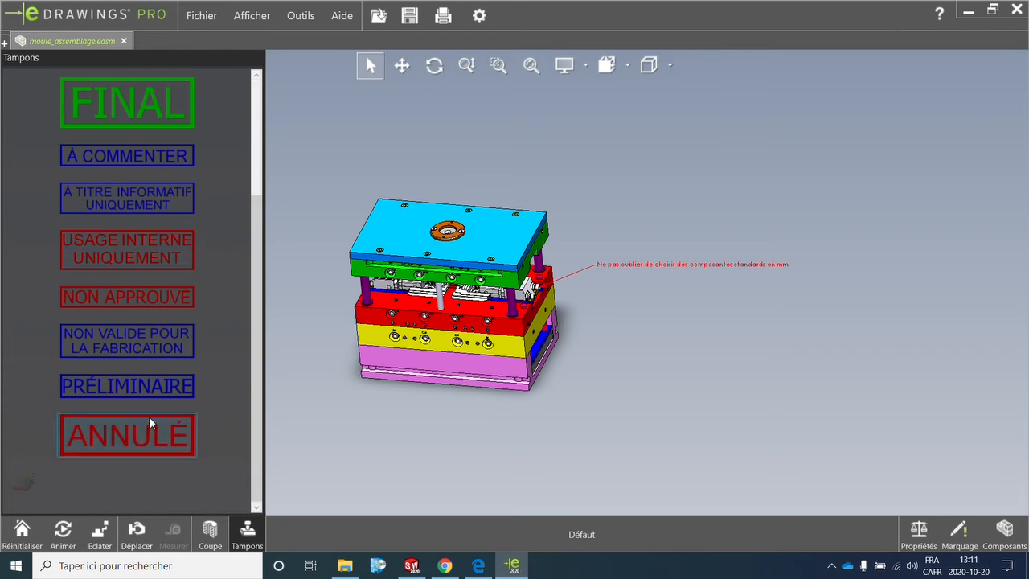
{"action": "scroll", "coordinate": [147, 363], "scroll_direction": "up", "scroll_amount": 3}
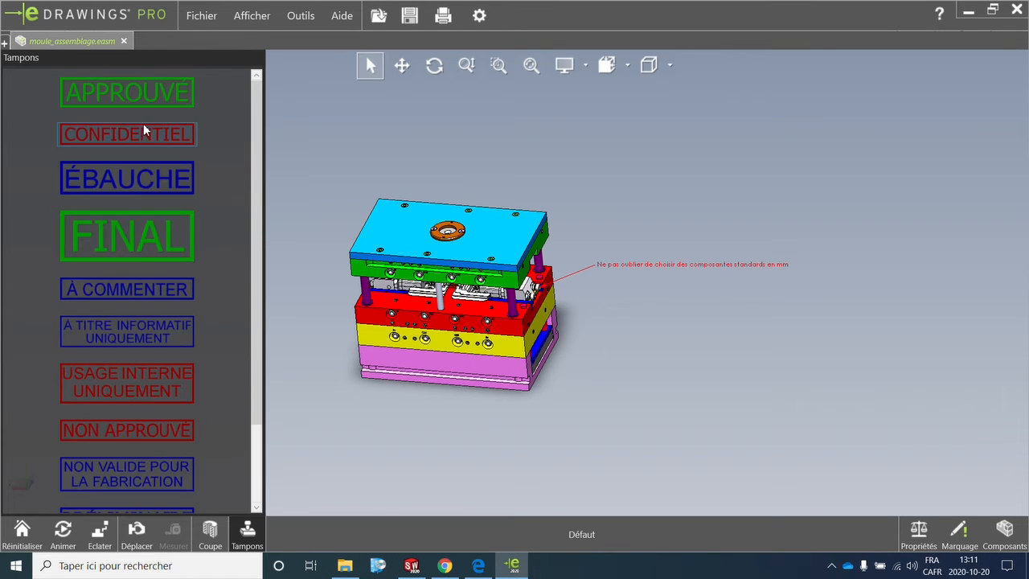
{"action": "scroll", "coordinate": [120, 312], "scroll_direction": "down", "scroll_amount": 3}
{"action": "left_click", "coordinate": [132, 301]}
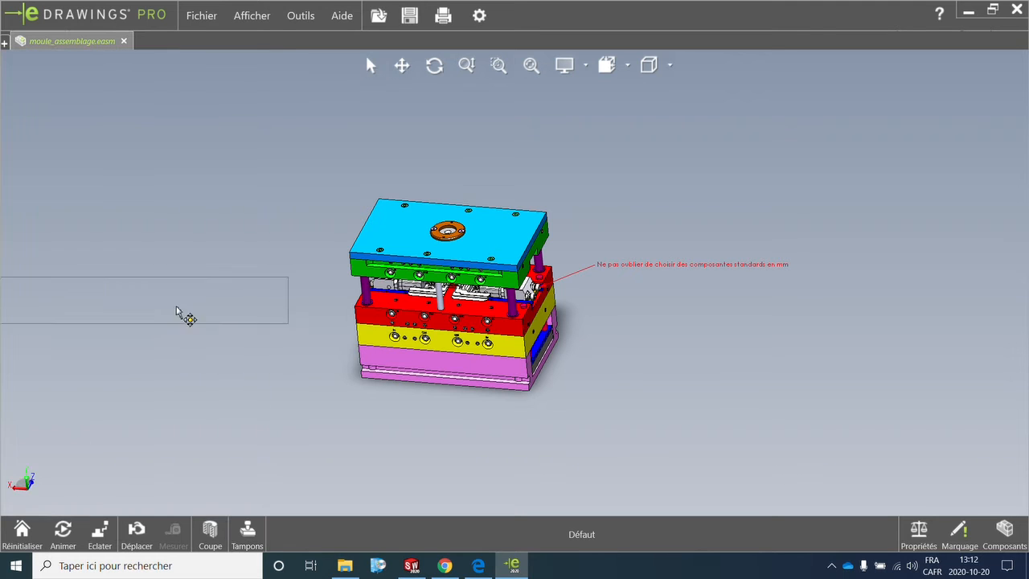
{"action": "left_click", "coordinate": [439, 282]}
- Examine how the "NON APPROUVÉ" stamp sits relative to the mold while the model is rotated and zoomed
{"action": "scroll", "coordinate": [333, 302], "scroll_direction": "down", "scroll_amount": 3}
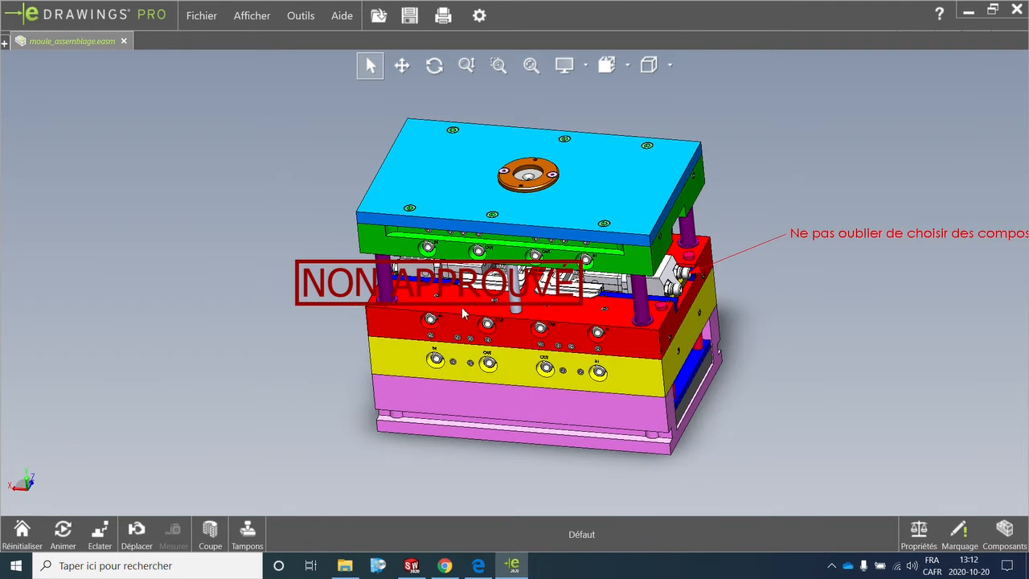
{"action": "middle_click_drag", "start_coordinate": [462, 306], "coordinate": [514, 298]}
{"action": "scroll", "coordinate": [515, 297], "scroll_direction": "up", "scroll_amount": 4}
{"action": "scroll", "coordinate": [507, 301], "scroll_direction": "down", "scroll_amount": 3}
{"action": "scroll", "coordinate": [490, 302], "scroll_direction": "up", "scroll_amount": 3}
{"action": "scroll", "coordinate": [386, 304], "scroll_direction": "down", "scroll_amount": 4}
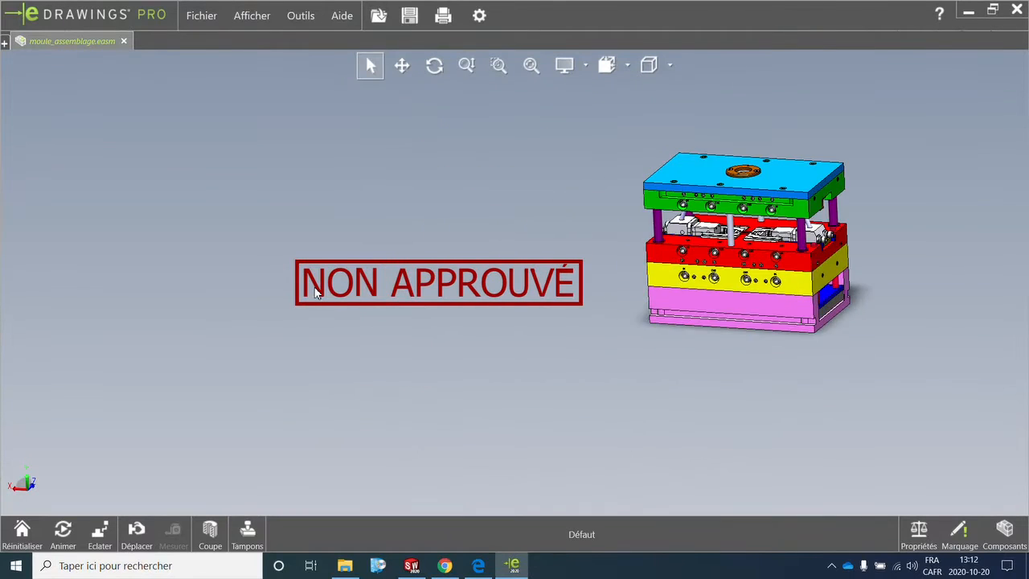
{"action": "scroll", "coordinate": [573, 297], "scroll_direction": "up", "scroll_amount": 5}
{"action": "scroll", "coordinate": [573, 297], "scroll_direction": "up", "scroll_amount": 4}
{"action": "scroll", "coordinate": [682, 283], "scroll_direction": "down", "scroll_amount": 4}
{"action": "scroll", "coordinate": [426, 277], "scroll_direction": "down", "scroll_amount": 2}
{"action": "middle_click_drag", "start_coordinate": [425, 277], "coordinate": [385, 296]}
{"action": "scroll", "coordinate": [400, 323], "scroll_direction": "up", "scroll_amount": 3}
{"action": "scroll", "coordinate": [321, 306], "scroll_direction": "down", "scroll_amount": 4}
{"action": "scroll", "coordinate": [570, 292], "scroll_direction": "up", "scroll_amount": 4}
{"action": "scroll", "coordinate": [577, 219], "scroll_direction": "down", "scroll_amount": 5}
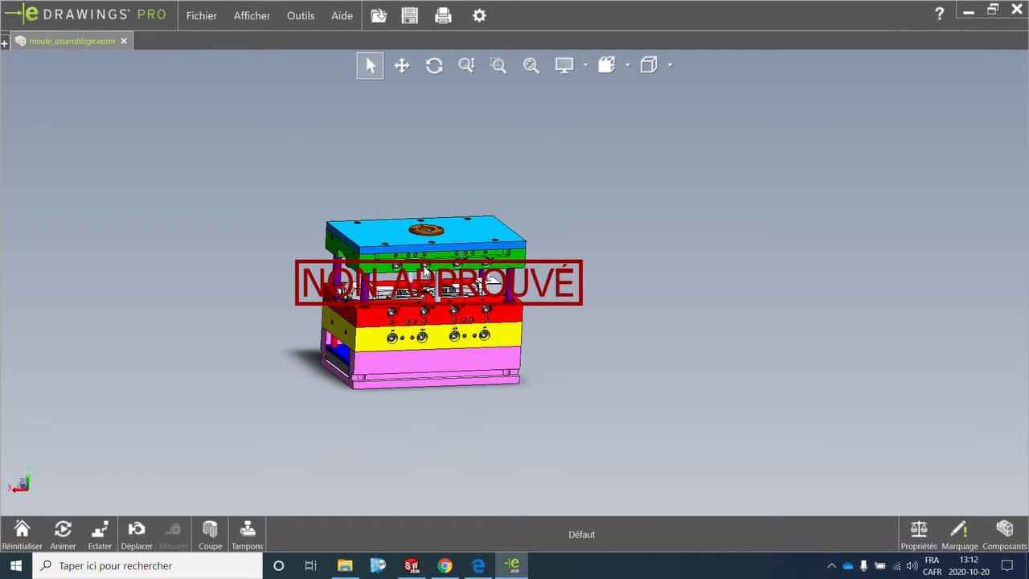
- Save the annotated assembly as a new eDrawings file named "moule_assemblage version commenter", accepting the file conversion
{"action": "left_click", "coordinate": [190, 15]}
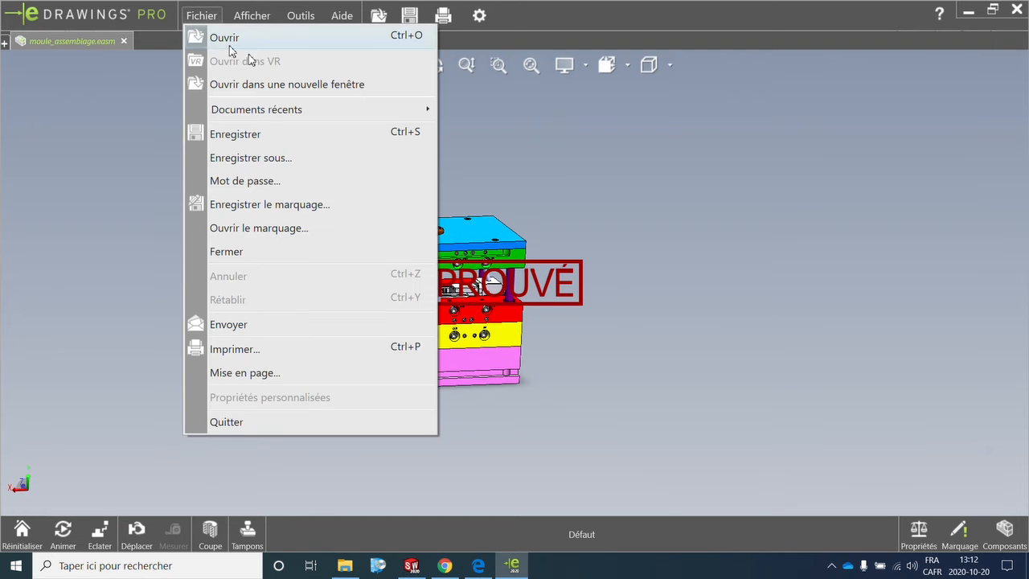
{"action": "left_click", "coordinate": [319, 157]}
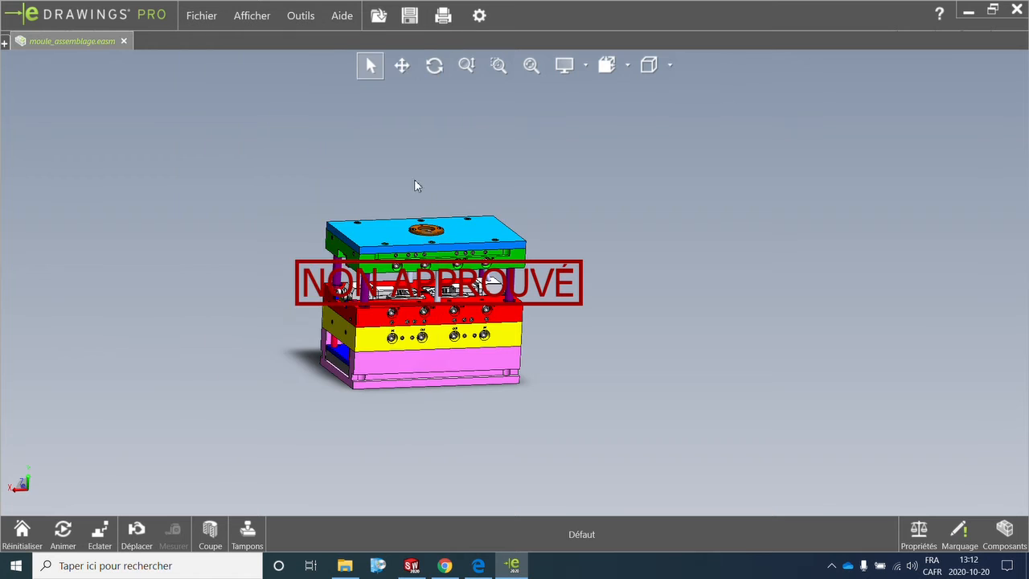
{"action": "left_click", "coordinate": [314, 299]}
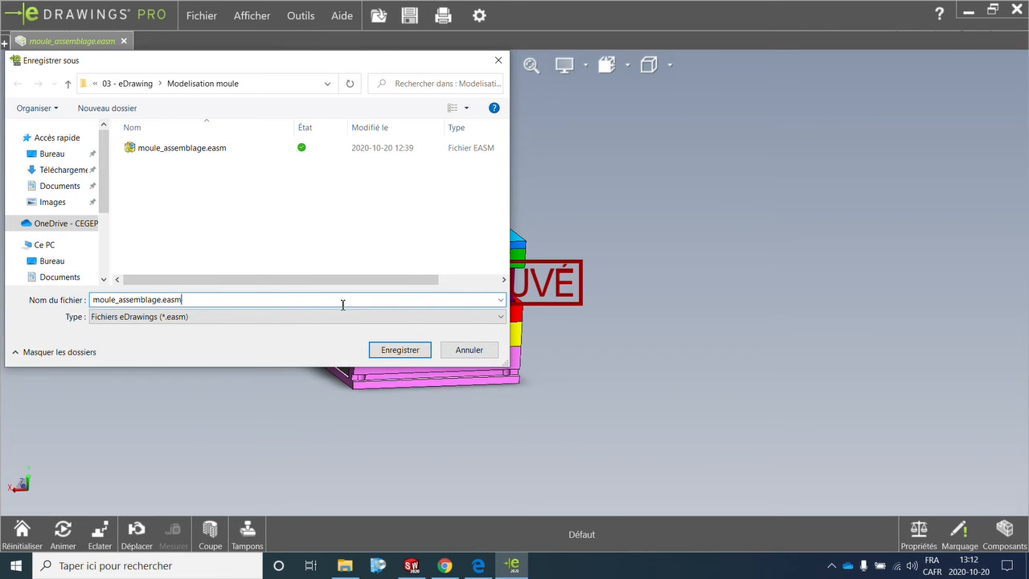
{"action": "key", "text": "BackSpace"}
{"action": "key", "text": "BackSpace"}
{"action": "key", "text": "BackSpace"}
{"action": "key", "text": "BackSpace"}
{"action": "type", "text": "version commenter"}
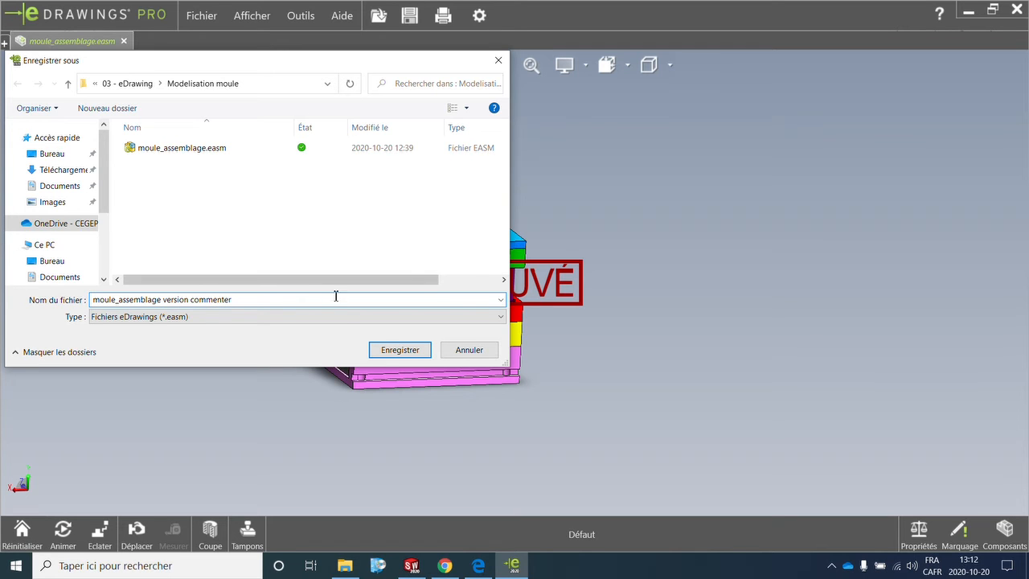
{"action": "left_click", "coordinate": [393, 348]}
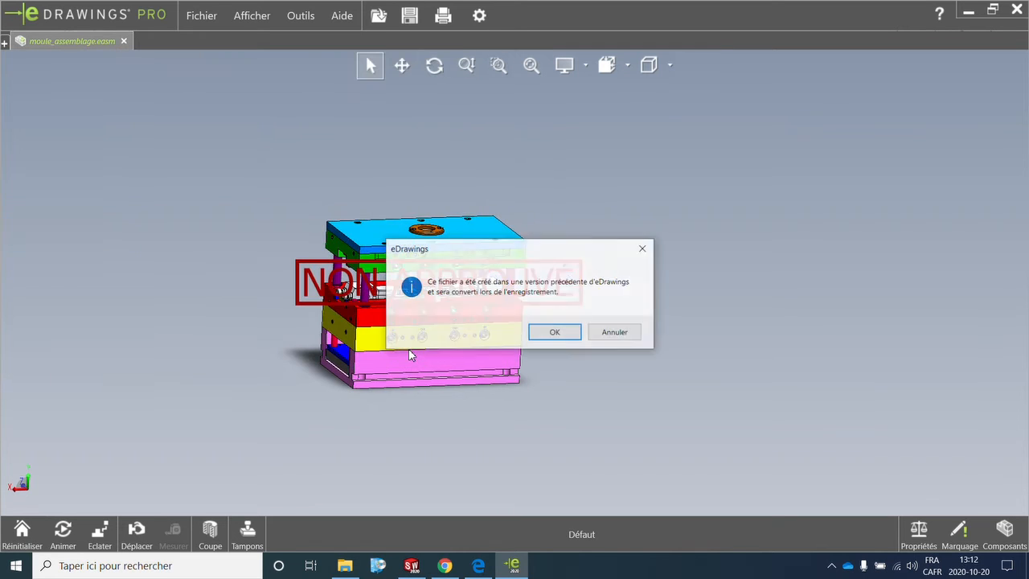
{"action": "left_click", "coordinate": [555, 333]}
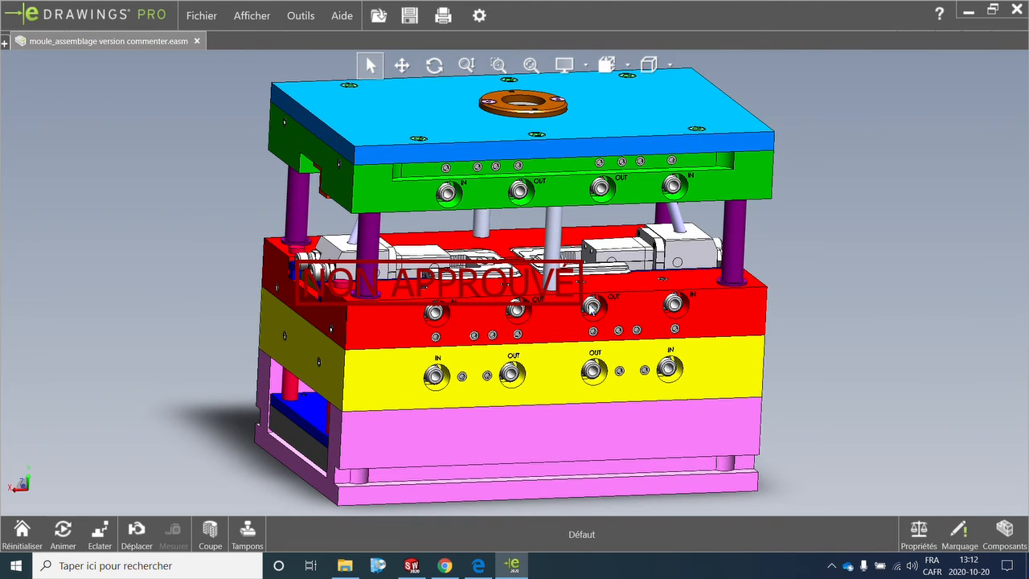
- Inspect the saved commented version of the mold from the front, both sides and above, at different distances
{"action": "scroll", "coordinate": [593, 294], "scroll_direction": "up", "scroll_amount": 1}
{"action": "scroll", "coordinate": [287, 265], "scroll_direction": "up", "scroll_amount": 3}
{"action": "scroll", "coordinate": [283, 263], "scroll_direction": "down", "scroll_amount": 1}
{"action": "scroll", "coordinate": [283, 266], "scroll_direction": "down", "scroll_amount": 1}
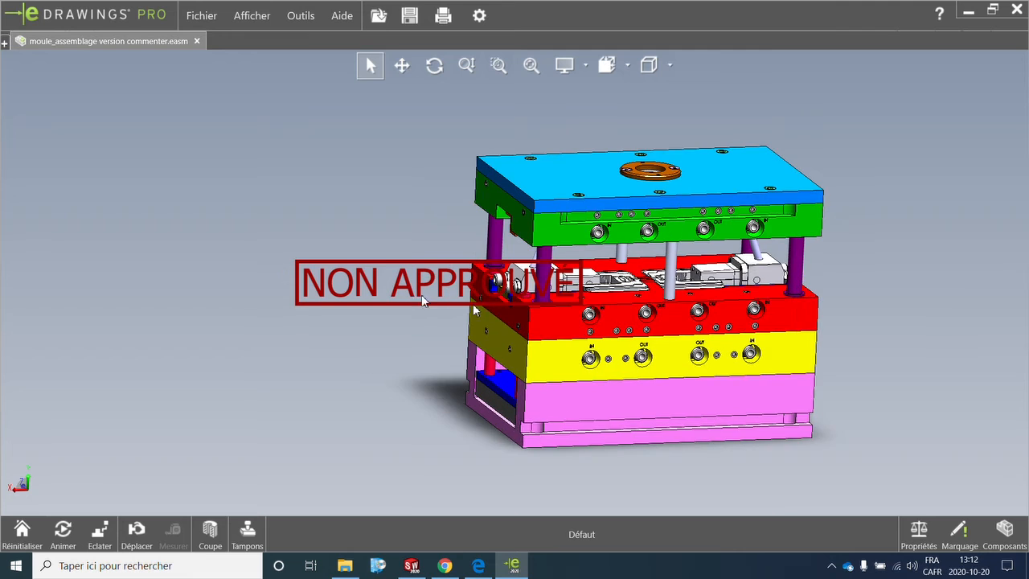
{"action": "scroll", "coordinate": [530, 278], "scroll_direction": "up", "scroll_amount": 1}
{"action": "scroll", "coordinate": [535, 278], "scroll_direction": "down", "scroll_amount": 1}
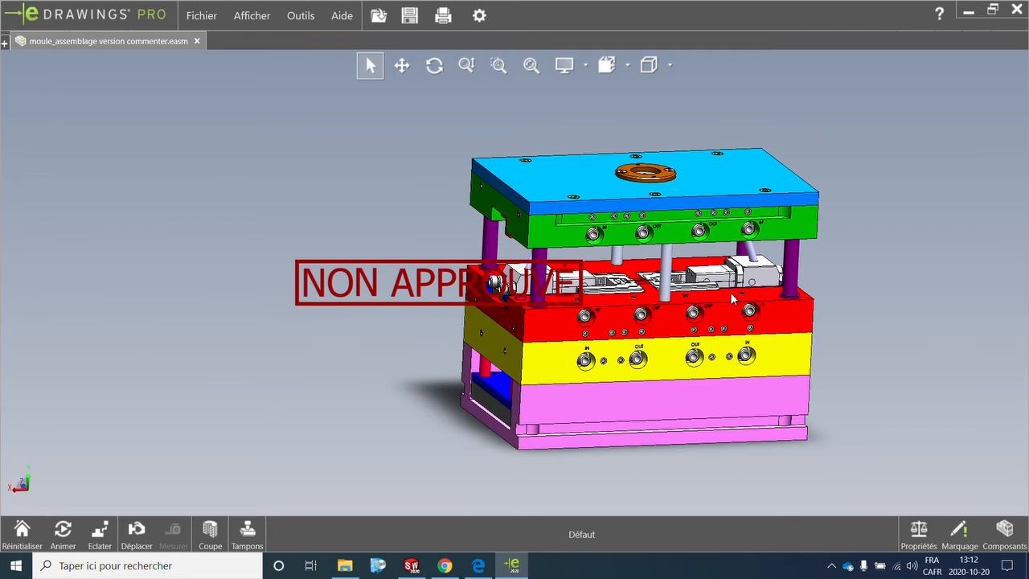
{"action": "scroll", "coordinate": [481, 269], "scroll_direction": "up", "scroll_amount": 2}
{"action": "scroll", "coordinate": [513, 273], "scroll_direction": "down", "scroll_amount": 2}
{"action": "middle_click_drag", "start_coordinate": [560, 290], "coordinate": [360, 294]}
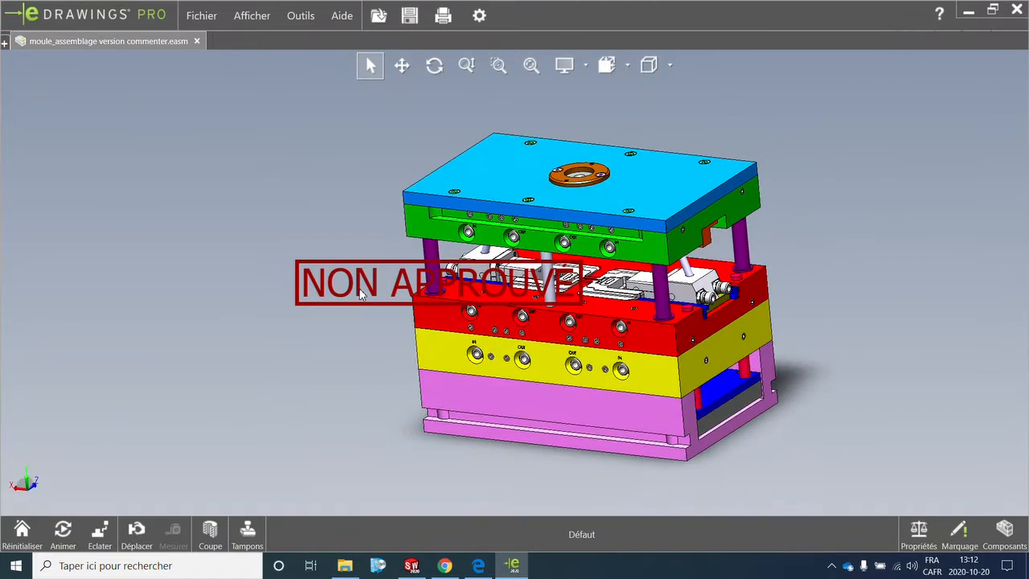
{"action": "scroll", "coordinate": [522, 277], "scroll_direction": "up", "scroll_amount": 2}
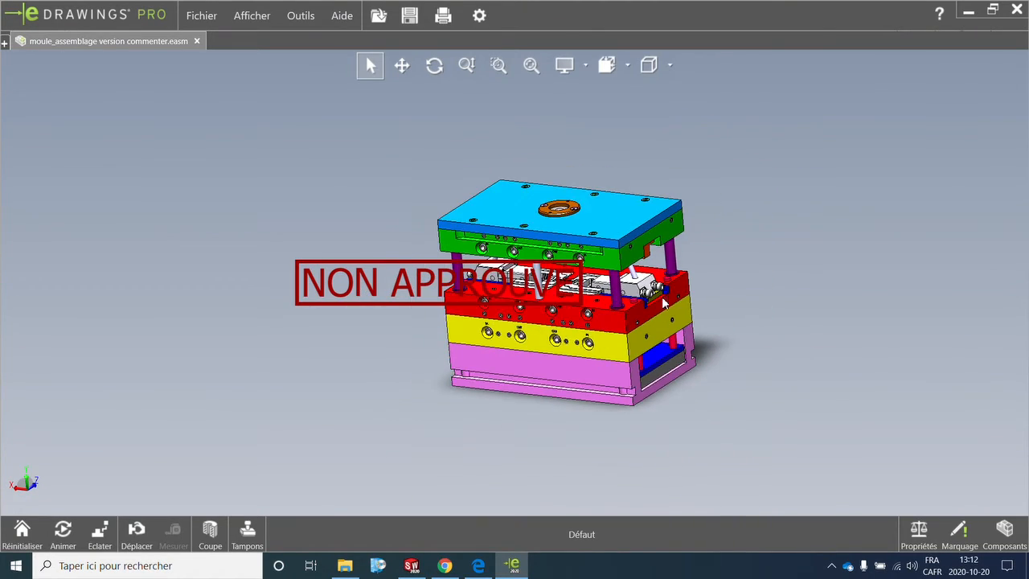
{"action": "scroll", "coordinate": [580, 276], "scroll_direction": "down", "scroll_amount": 2}
{"action": "middle_click_drag", "start_coordinate": [556, 274], "coordinate": [520, 295]}
{"action": "scroll", "coordinate": [474, 287], "scroll_direction": "up", "scroll_amount": 1}
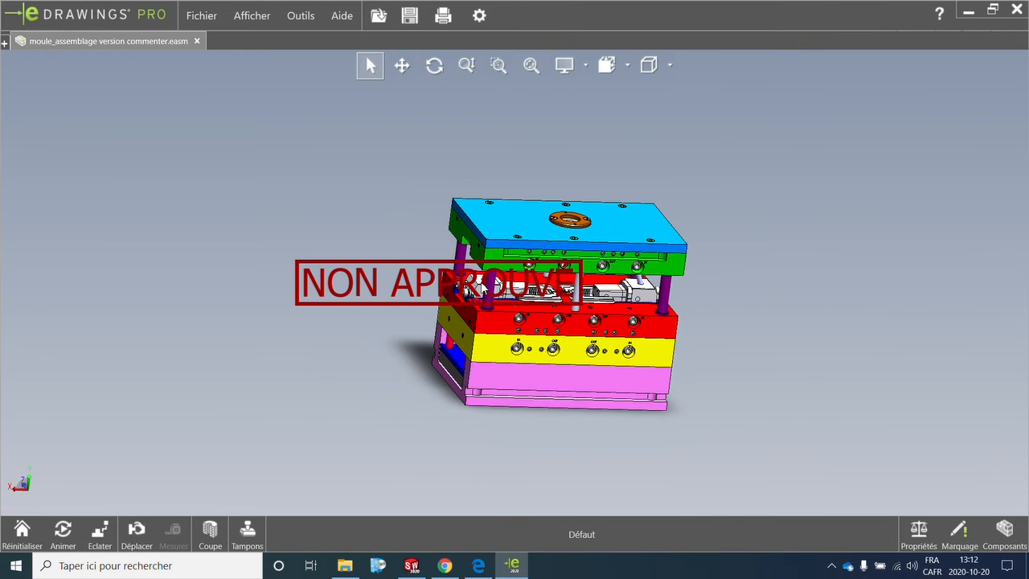
{"action": "scroll", "coordinate": [464, 268], "scroll_direction": "down", "scroll_amount": 2}
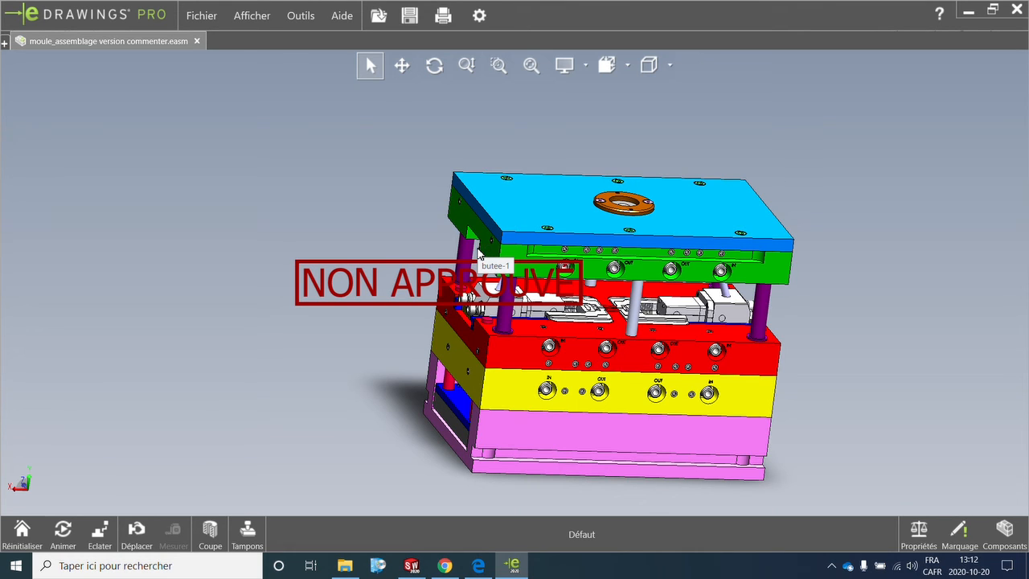
{"action": "middle_click_drag", "start_coordinate": [714, 368], "coordinate": [555, 355]}
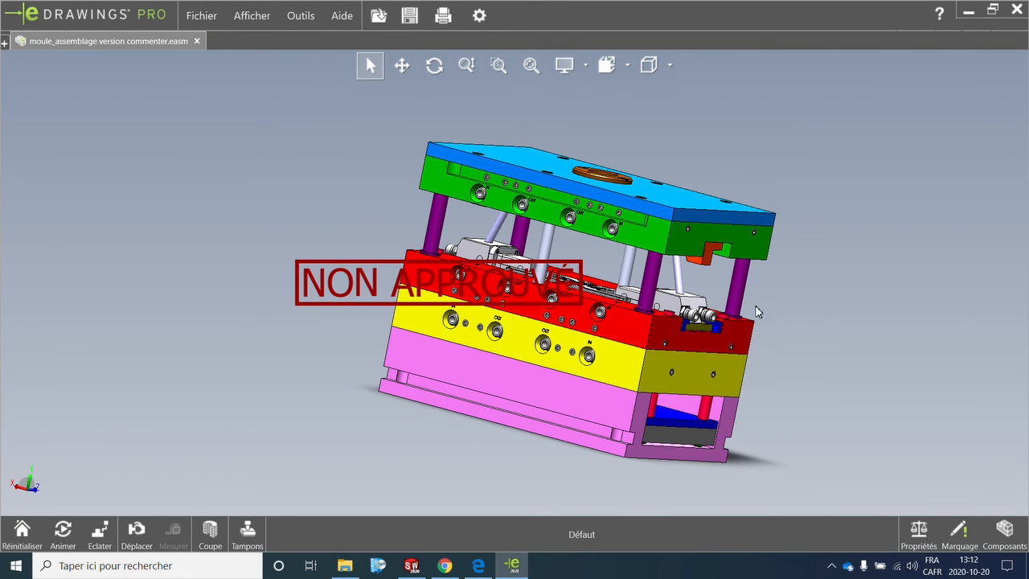
{"action": "scroll", "coordinate": [755, 306], "scroll_direction": "down", "scroll_amount": 2}
{"action": "scroll", "coordinate": [564, 310], "scroll_direction": "up", "scroll_amount": 2}
{"action": "scroll", "coordinate": [349, 259], "scroll_direction": "down", "scroll_amount": 1}
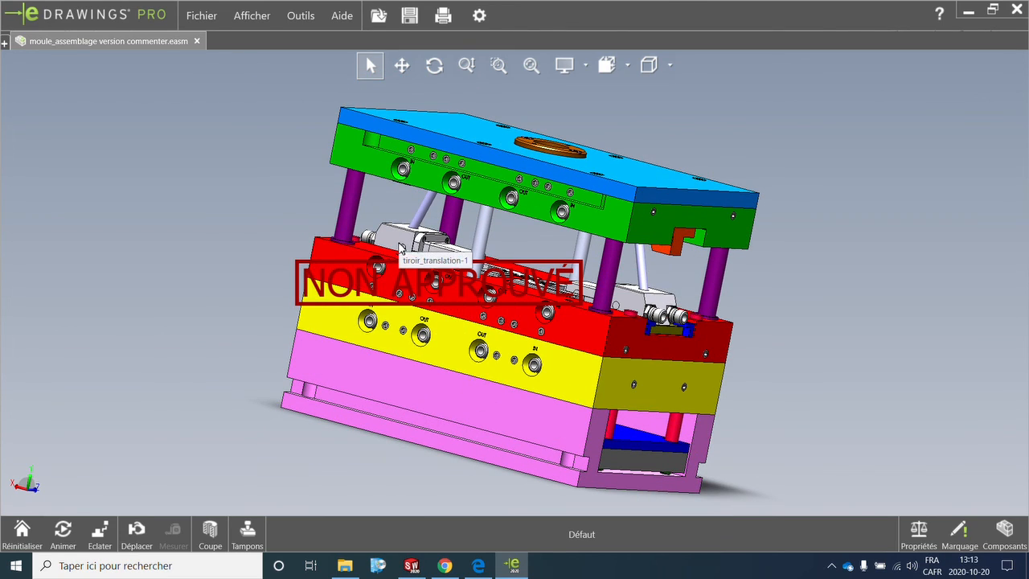
{"action": "middle_click_drag", "start_coordinate": [401, 243], "coordinate": [353, 280]}
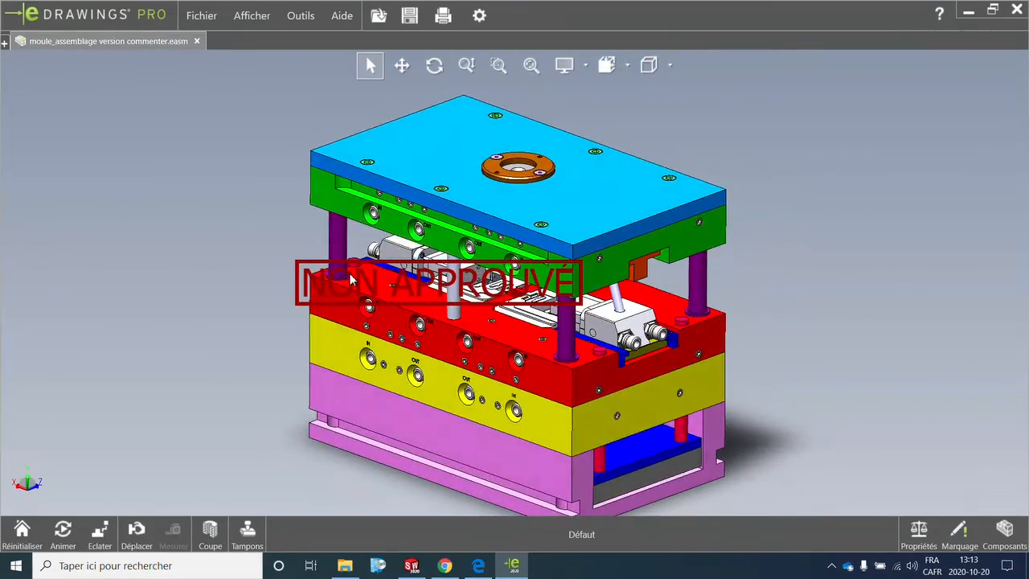